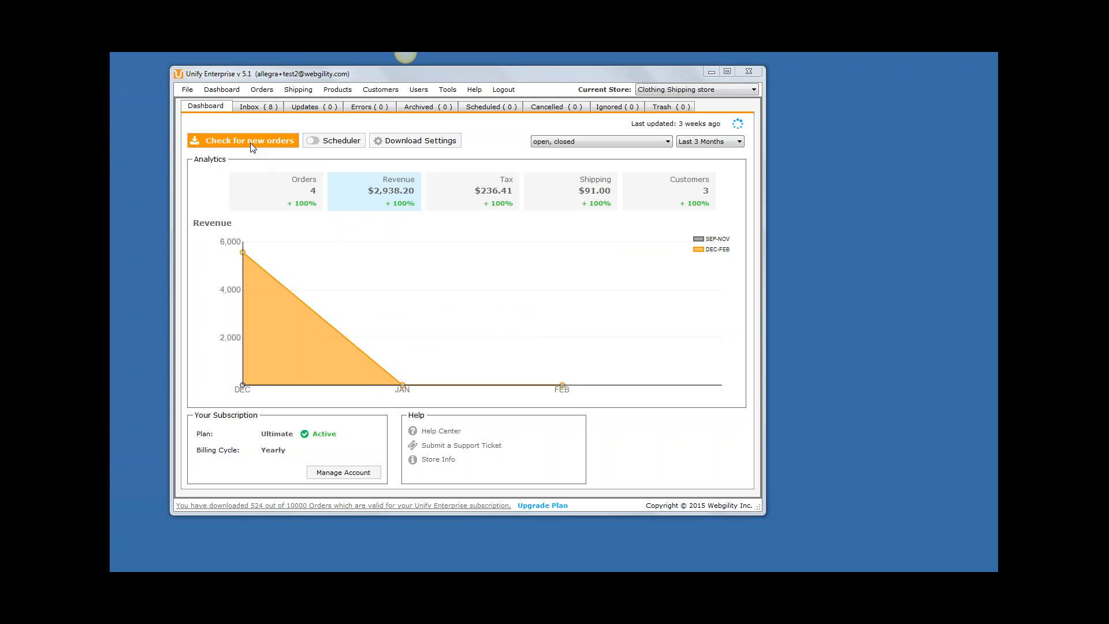
Open the second order in the Inbox, review its details, customer and history information, and close it.
left_click(249, 108)
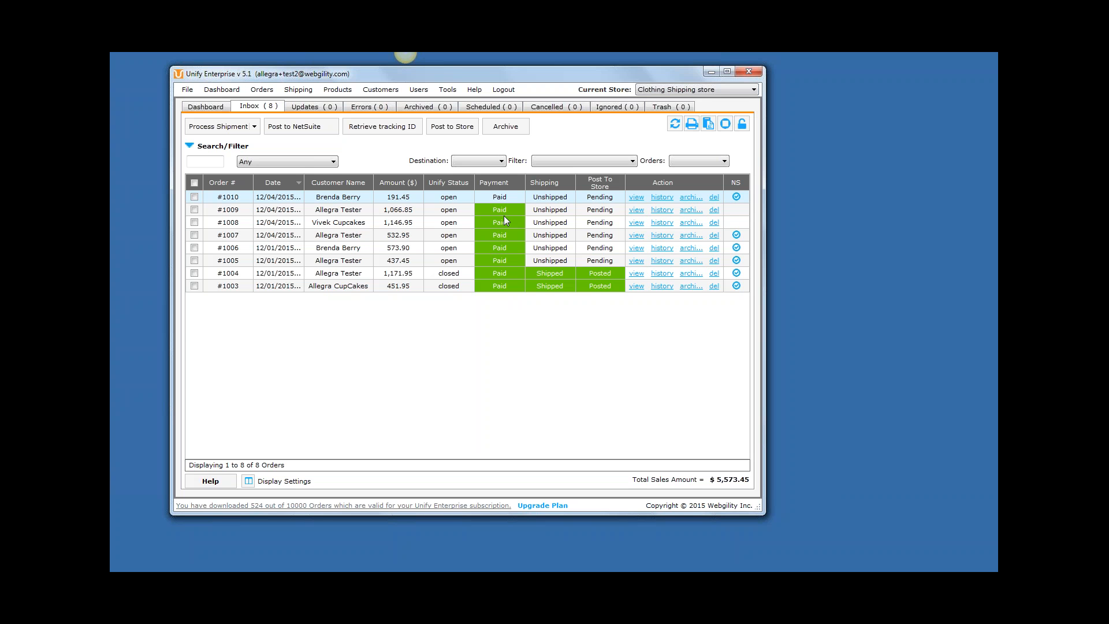
left_click(345, 211)
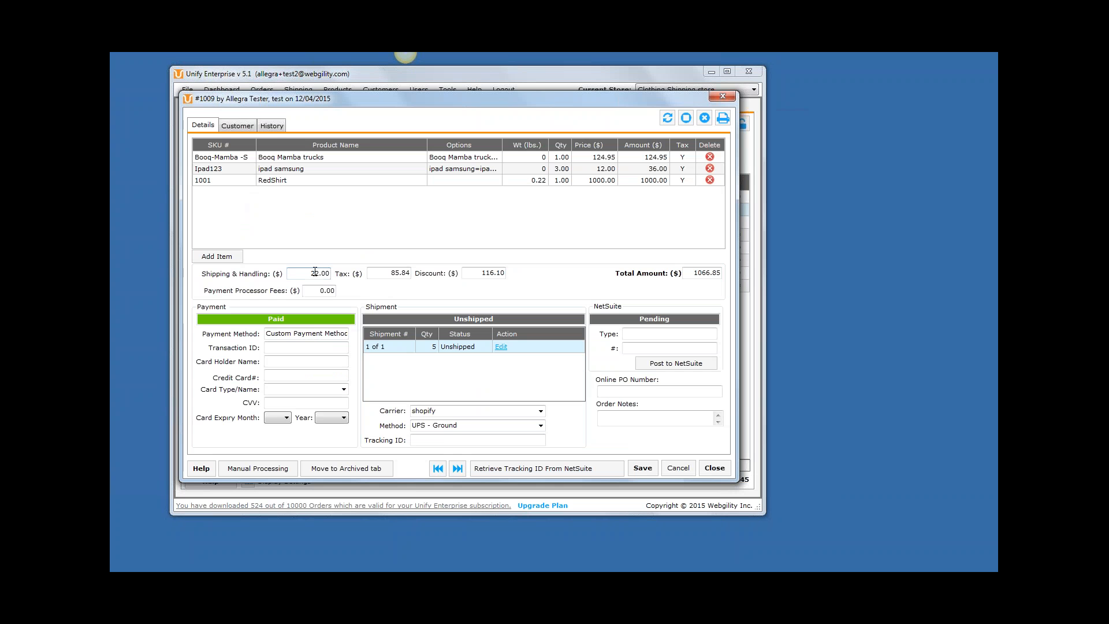
left_click(242, 126)
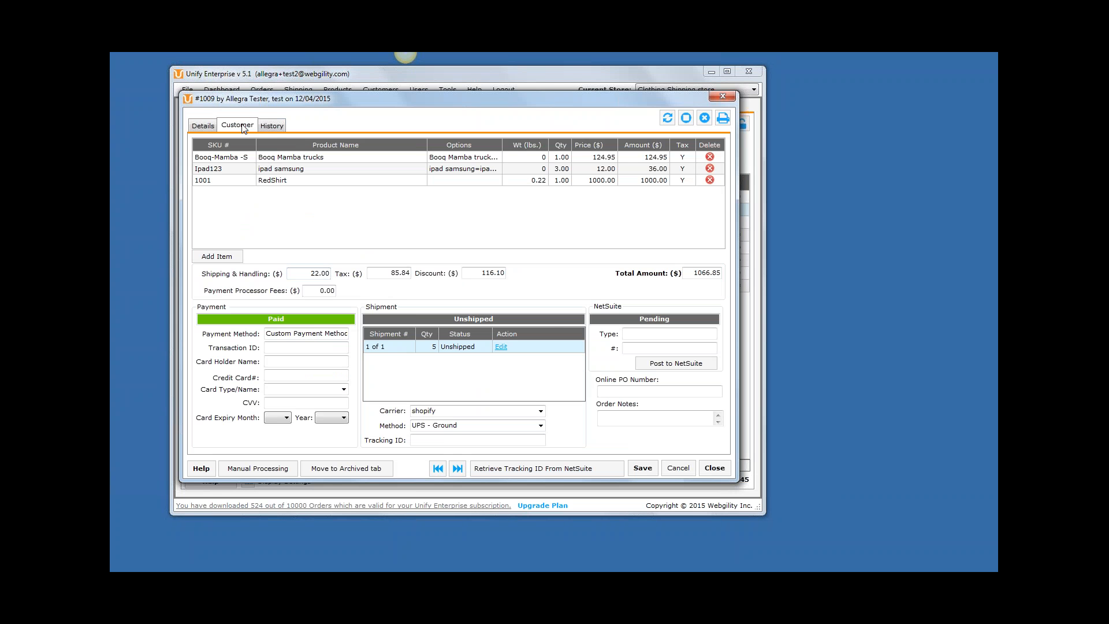
left_click(272, 128)
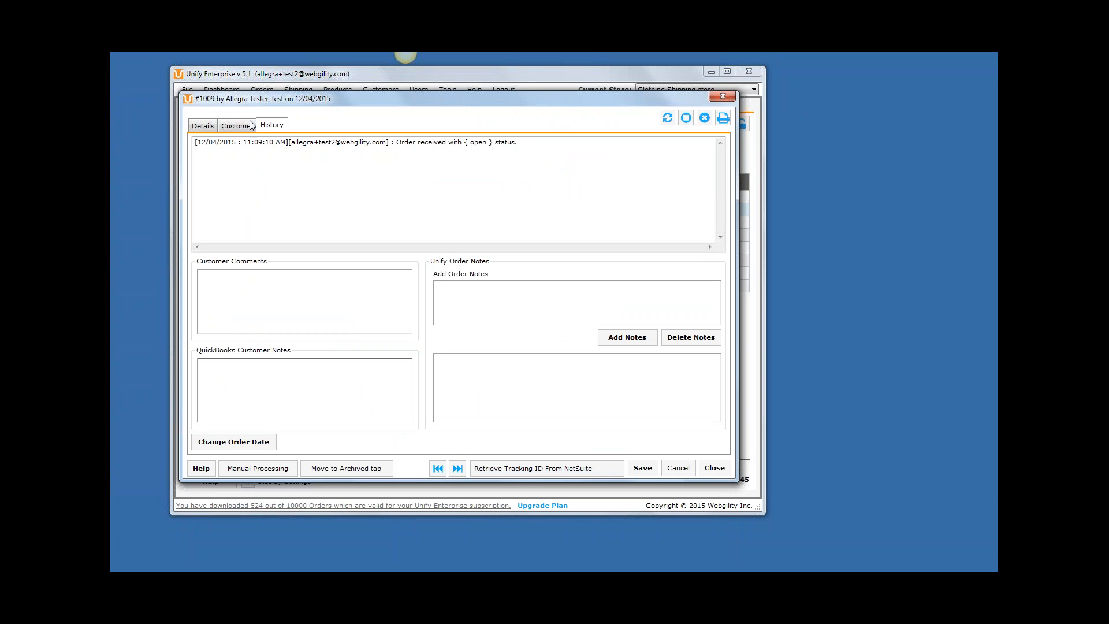
left_click(207, 129)
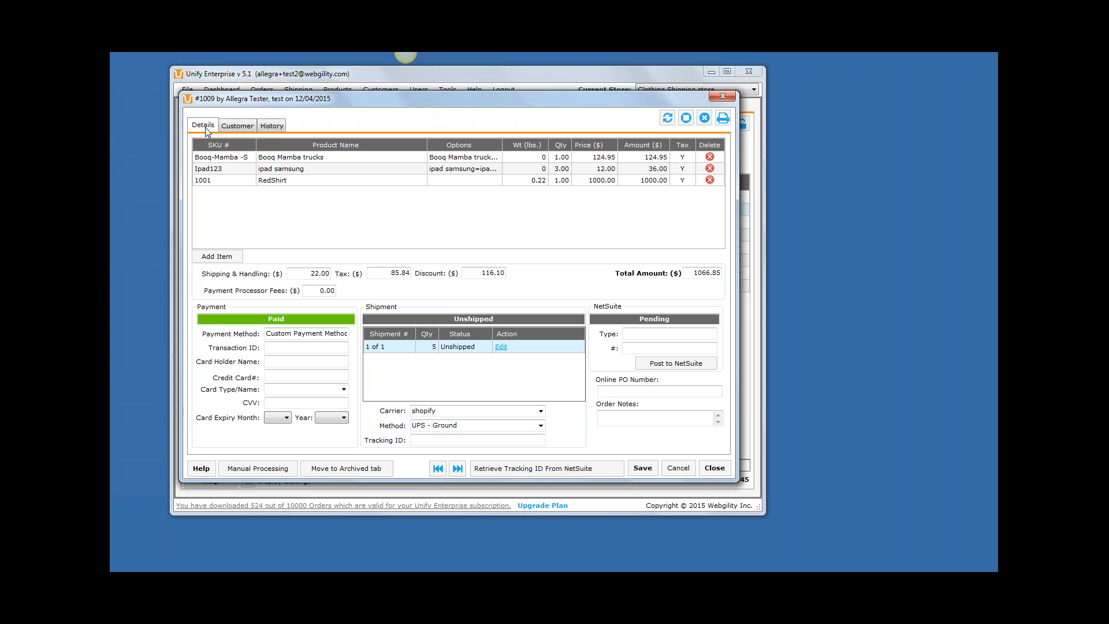
left_click(722, 97)
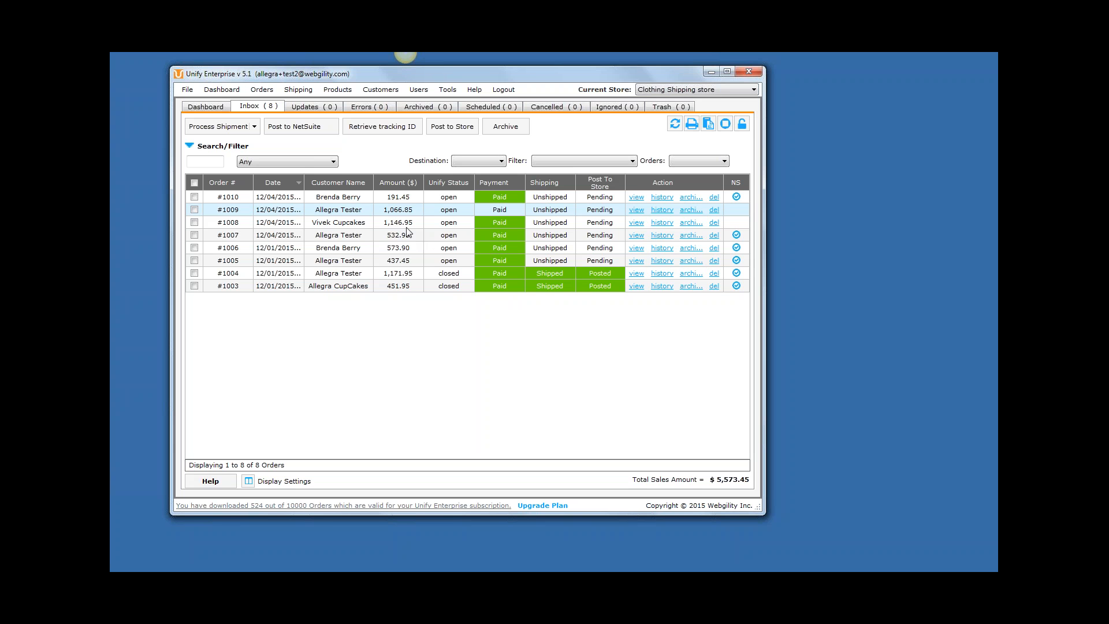
Open the store's configuration and set payment processing for open orders to "Yes, Capture Only".
left_click(186, 91)
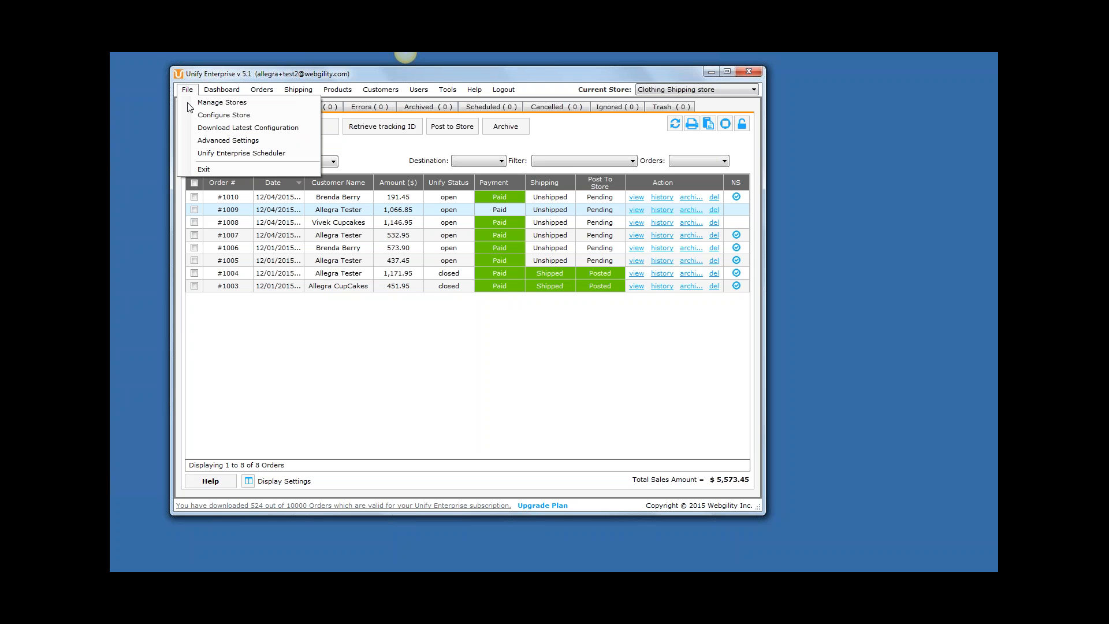
left_click(195, 116)
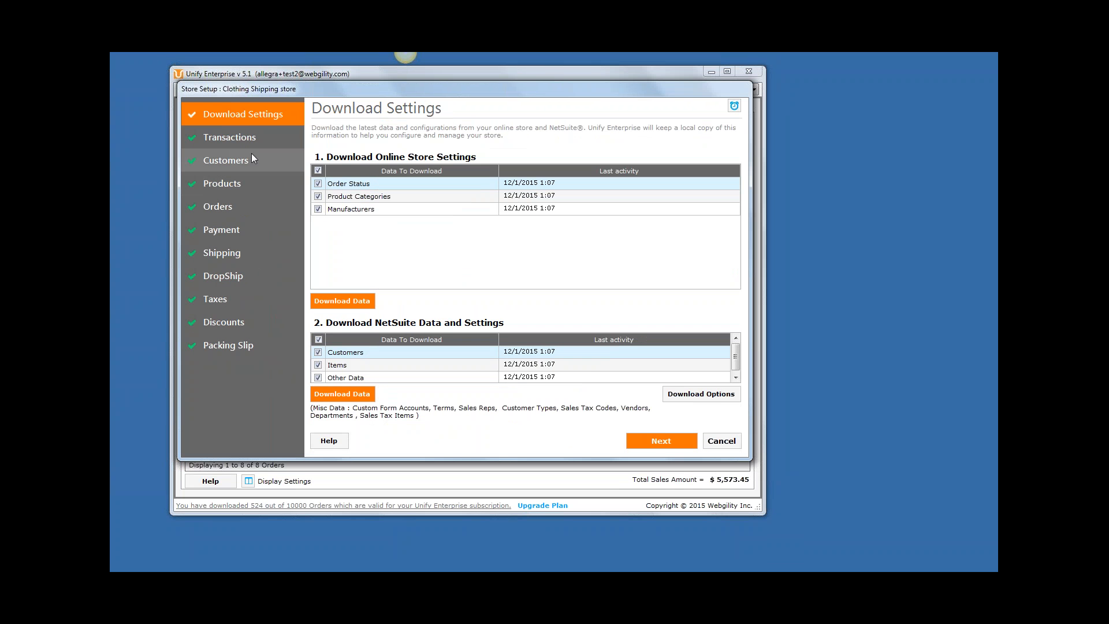
left_click(254, 208)
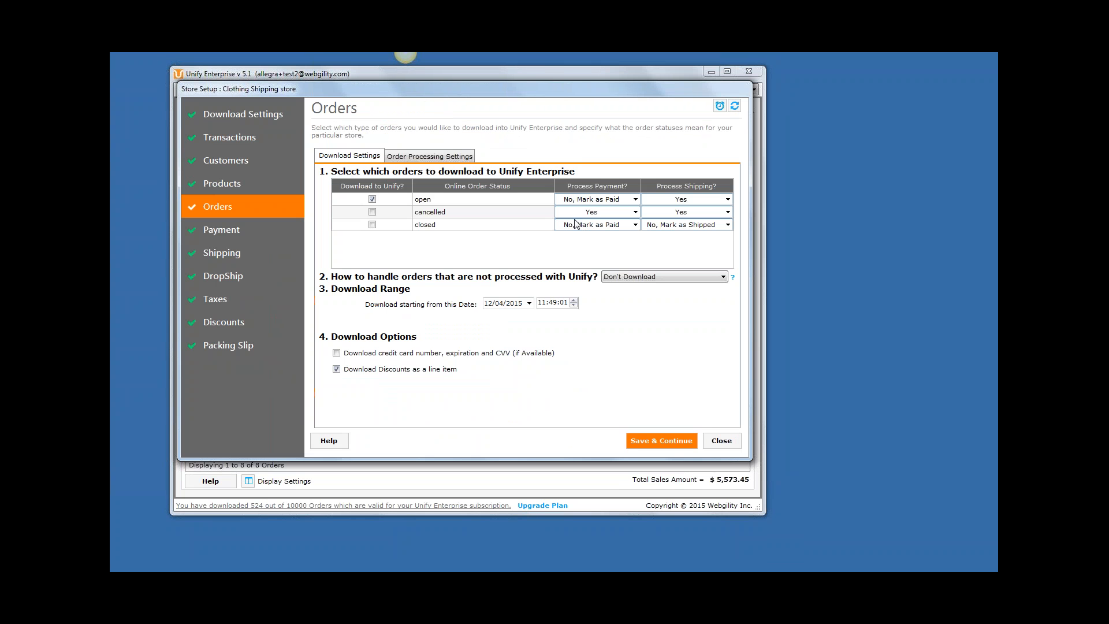
left_click(635, 200)
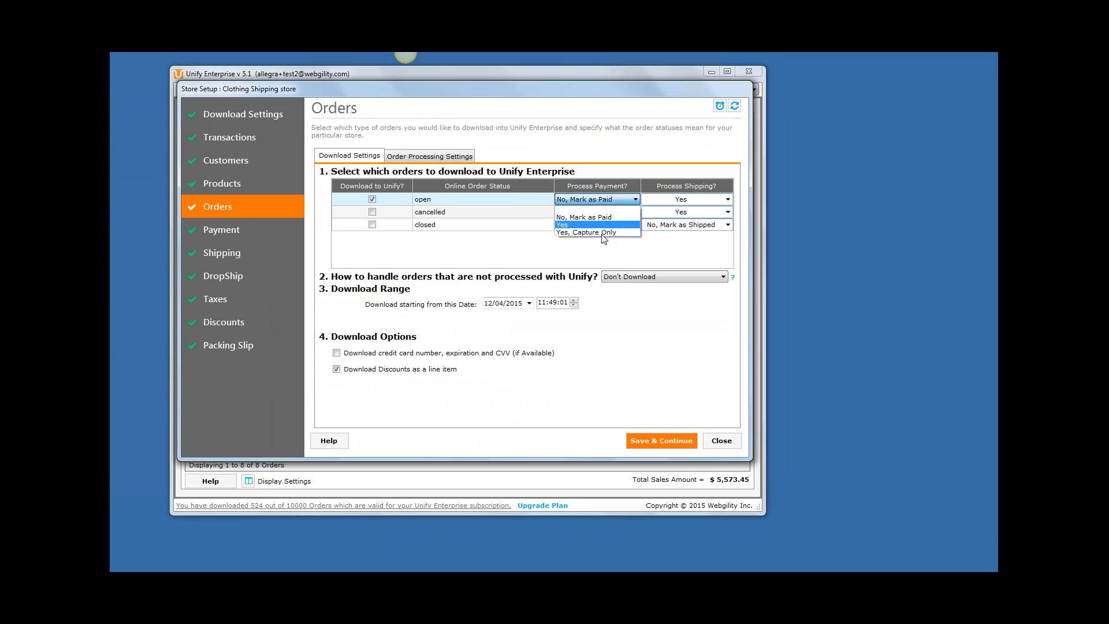
left_click(604, 232)
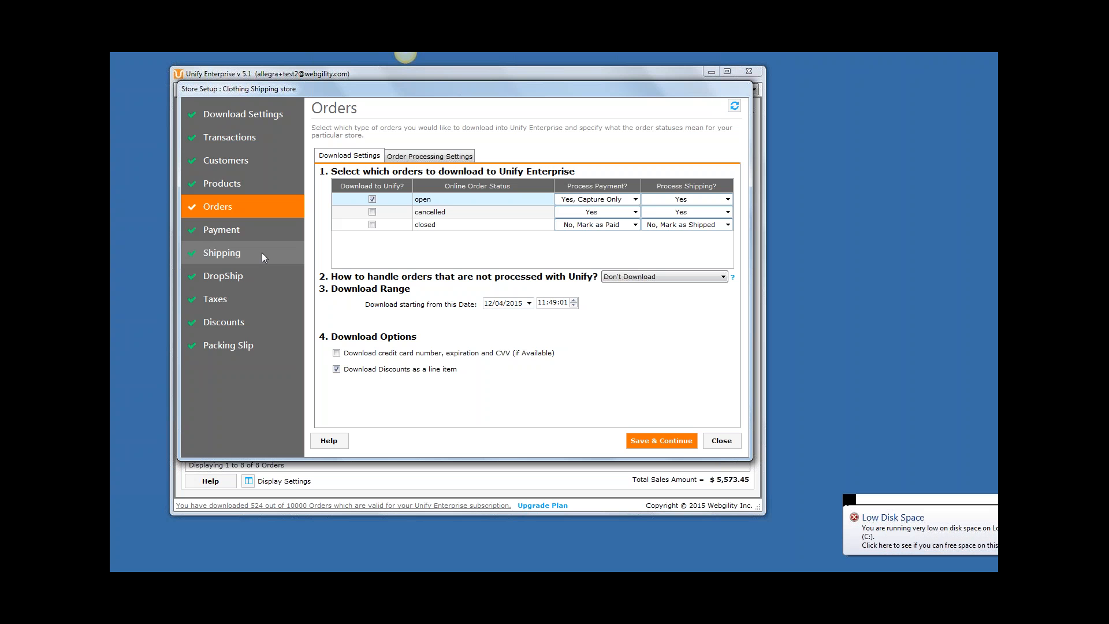
Review the store's NS Shipping Manager settings and the posting and display options for transactions.
left_click(263, 256)
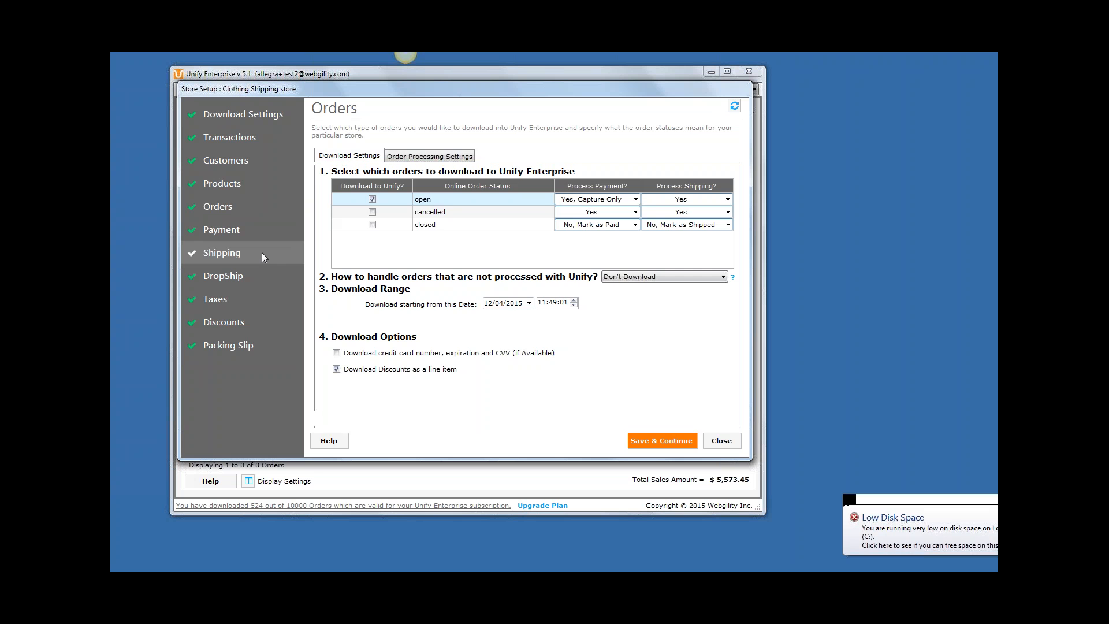
left_click(402, 161)
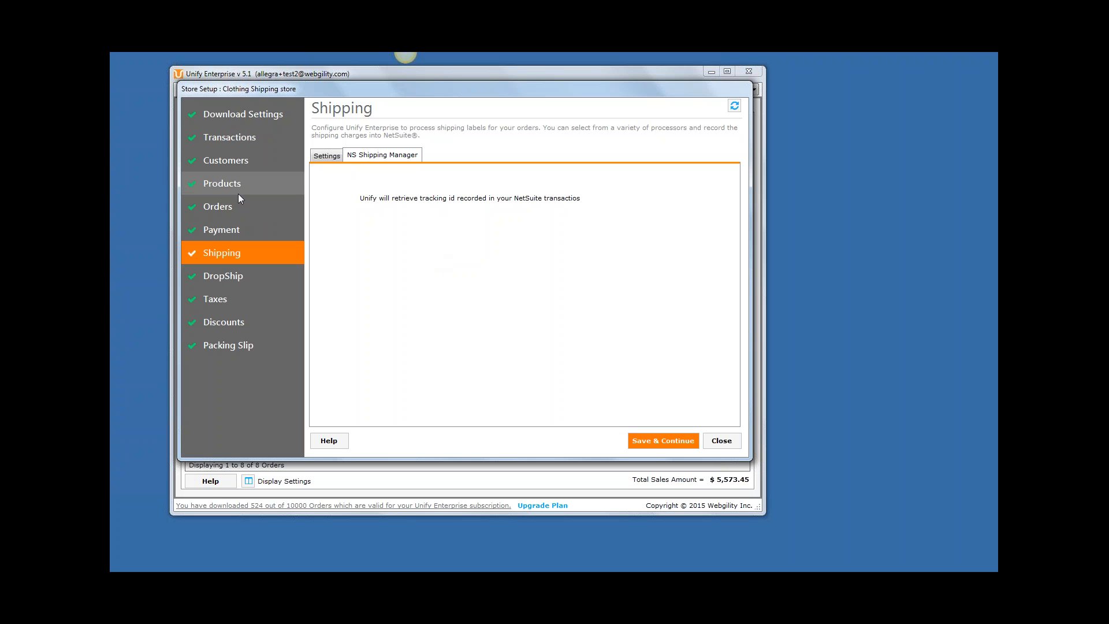
left_click(248, 140)
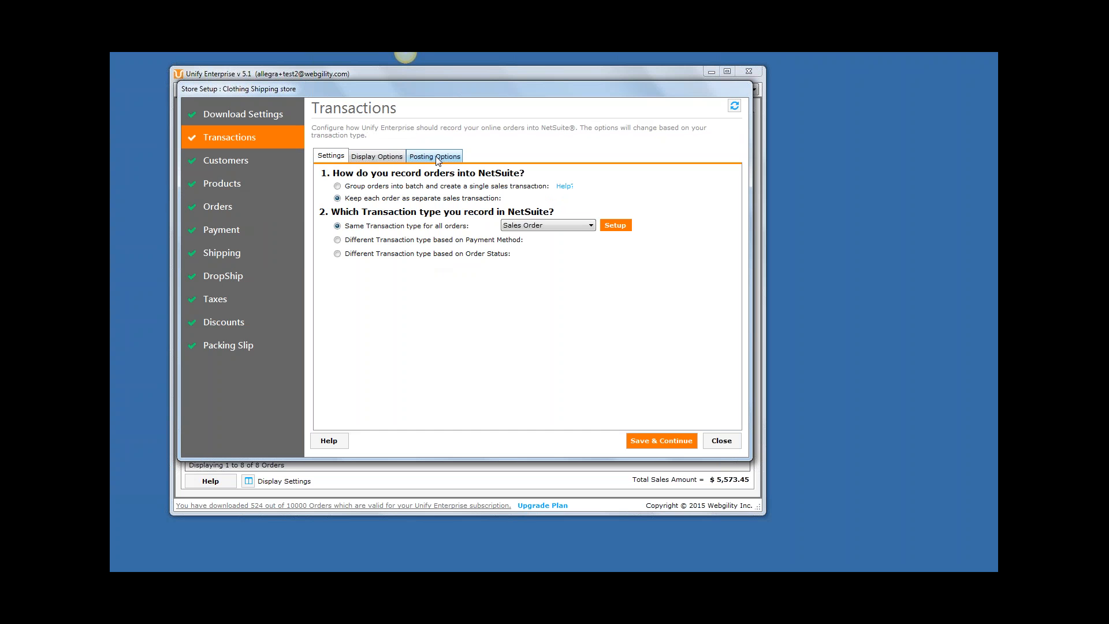
left_click(421, 155)
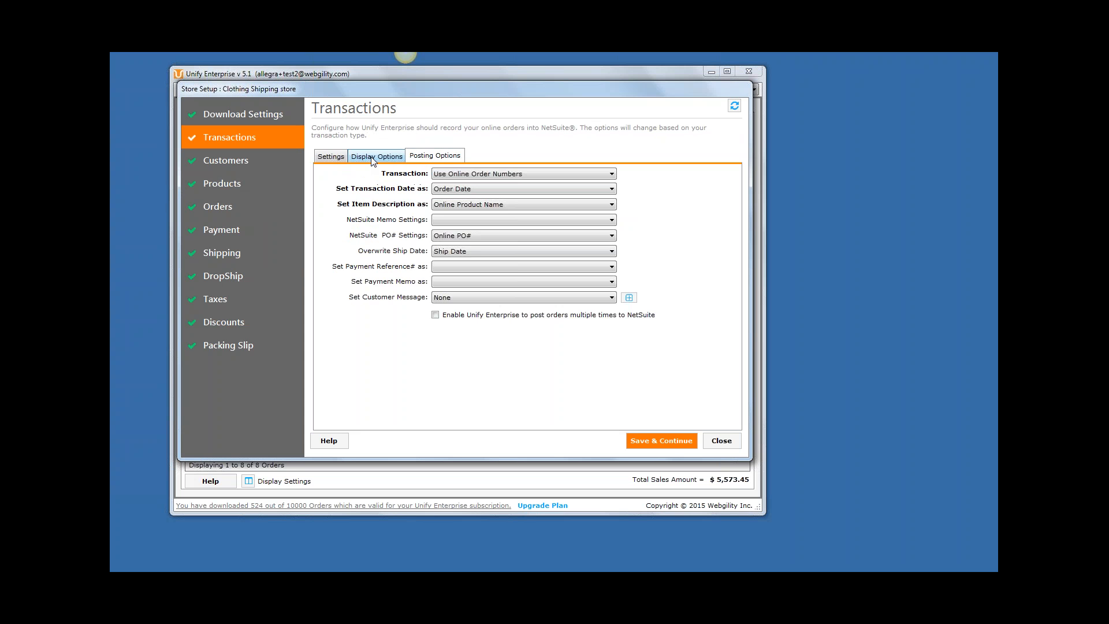
left_click(368, 159)
Review the order processing settings, then close the store setup and select the third order in the Inbox.
left_click(234, 206)
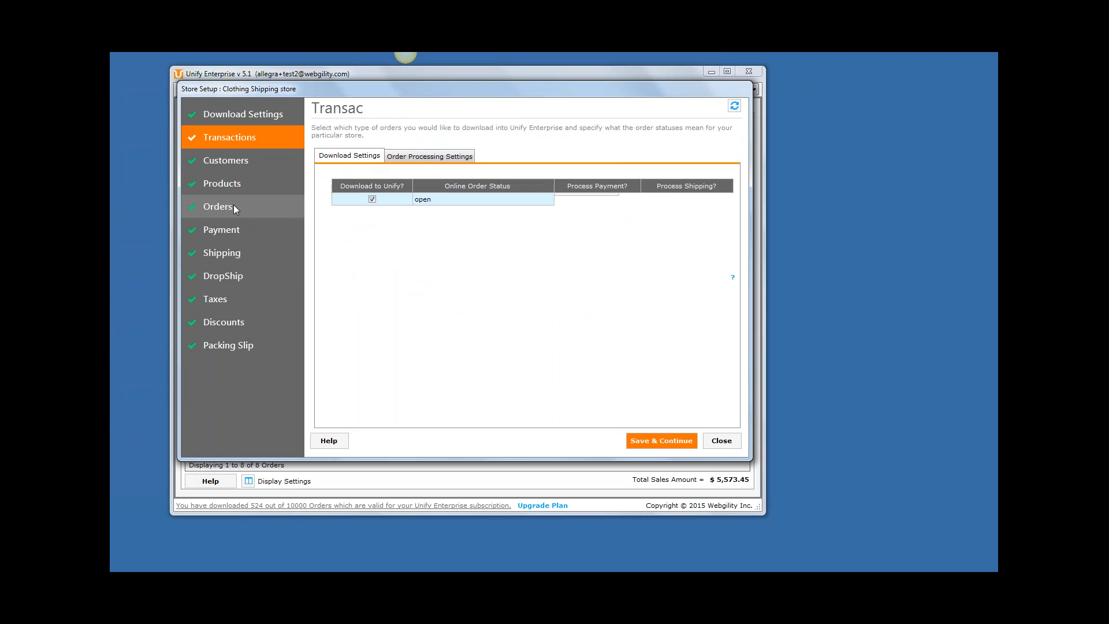
left_click(433, 156)
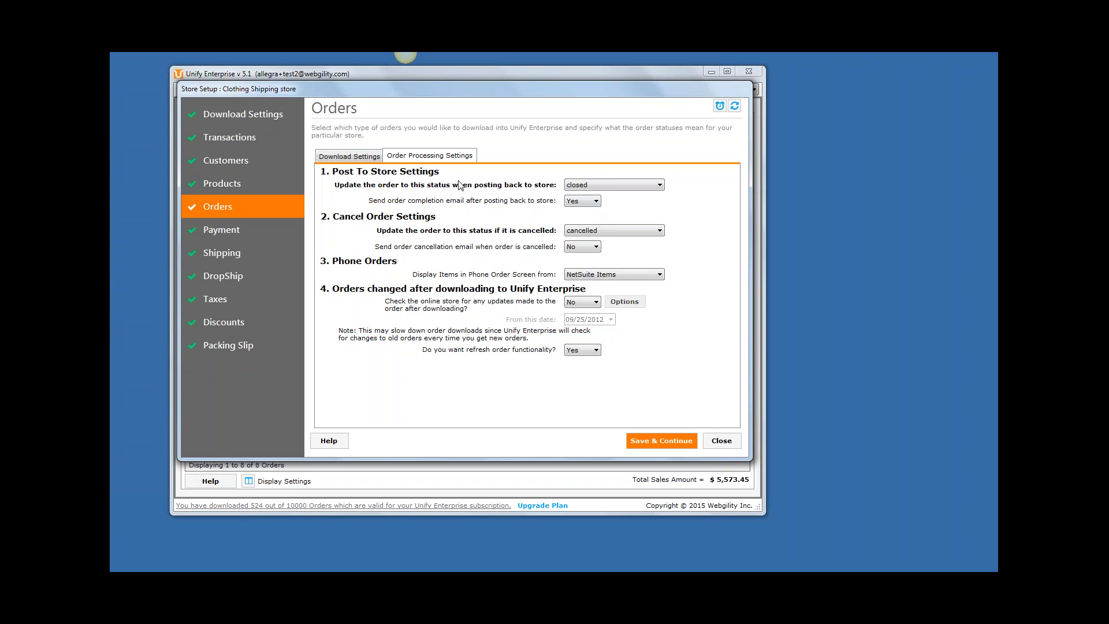
left_click(722, 441)
left_click(270, 107)
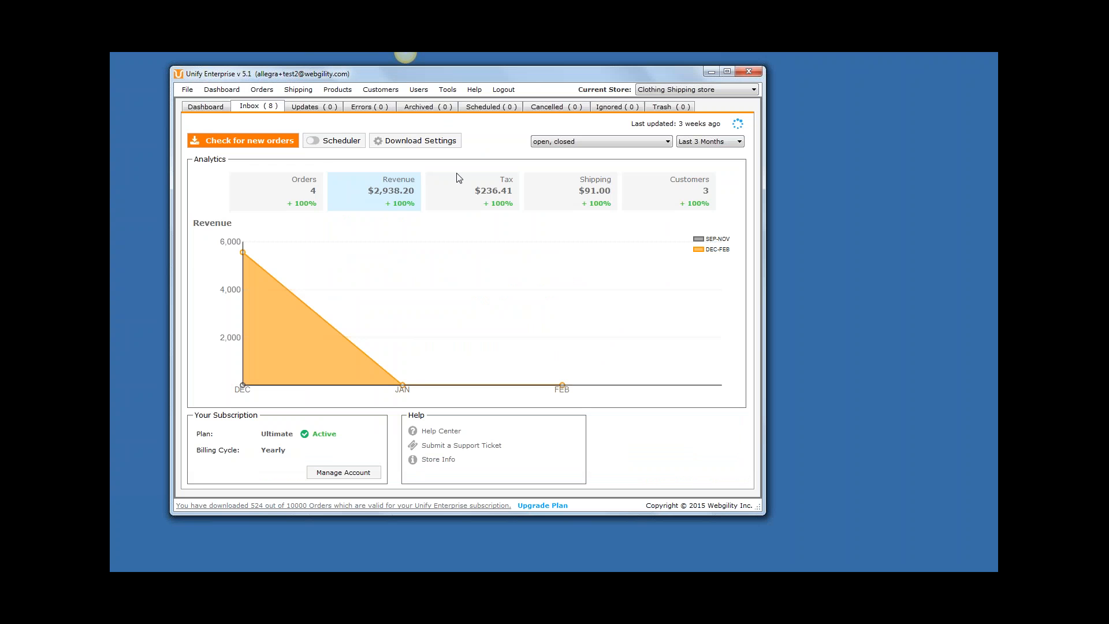
left_click(543, 221)
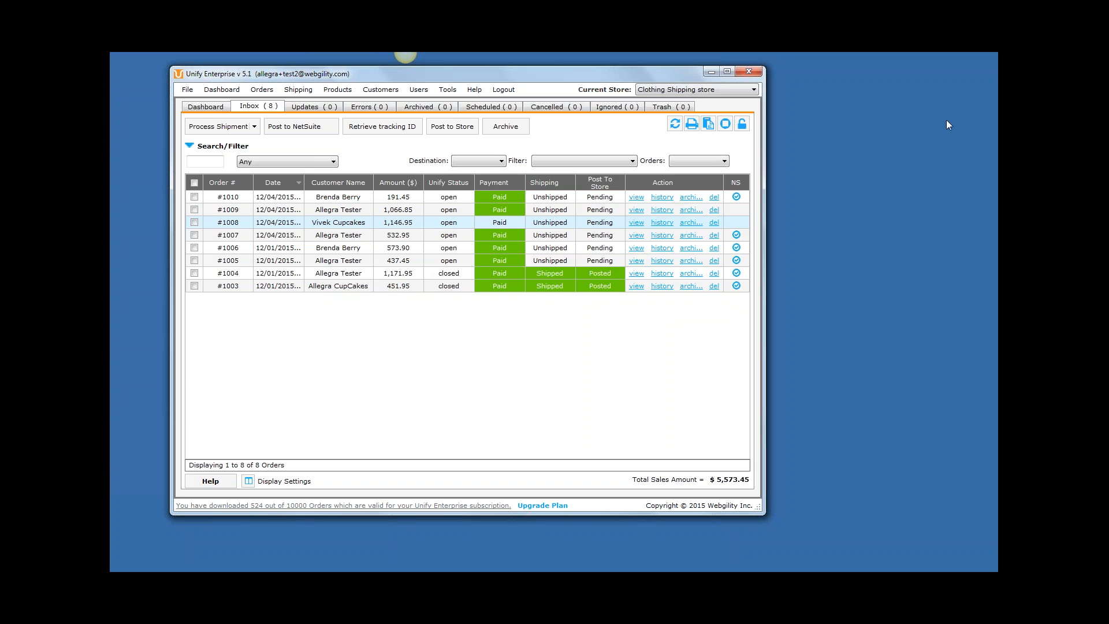
Switch to NetSuite in the browser and move its window down so the order list above it can be seen.
left_click(914, 152)
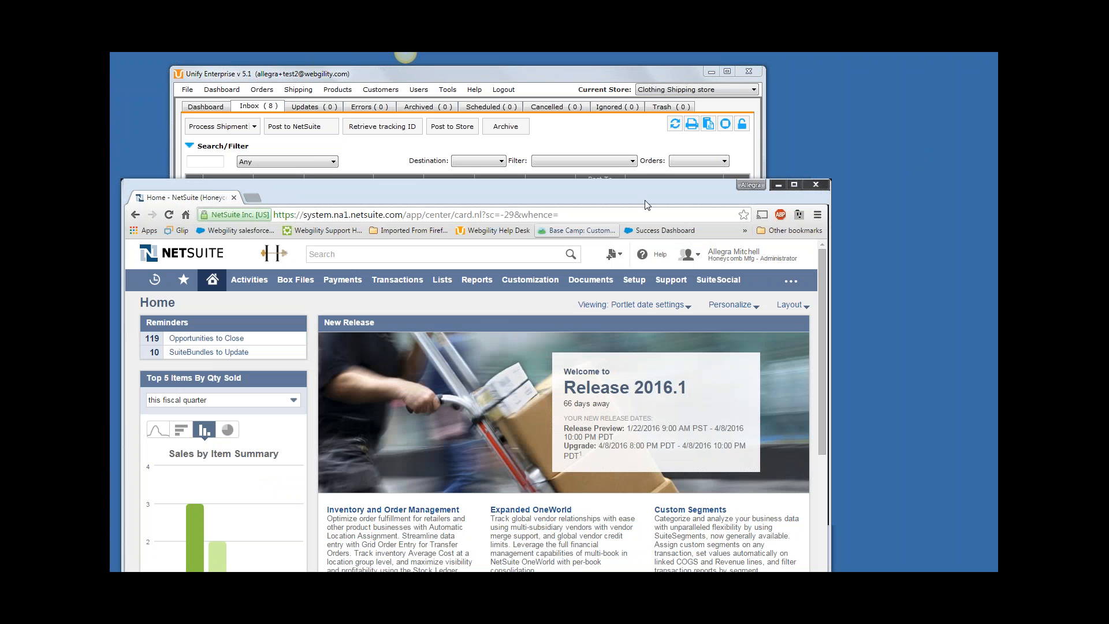
left_click(643, 193)
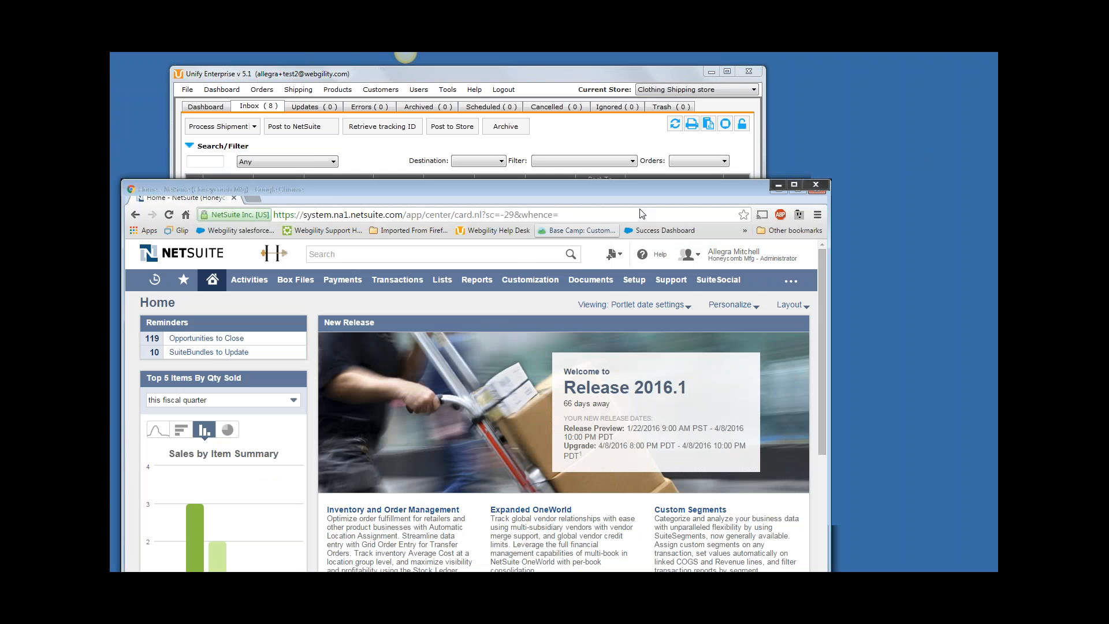
left_click_drag(641, 213, 637, 287)
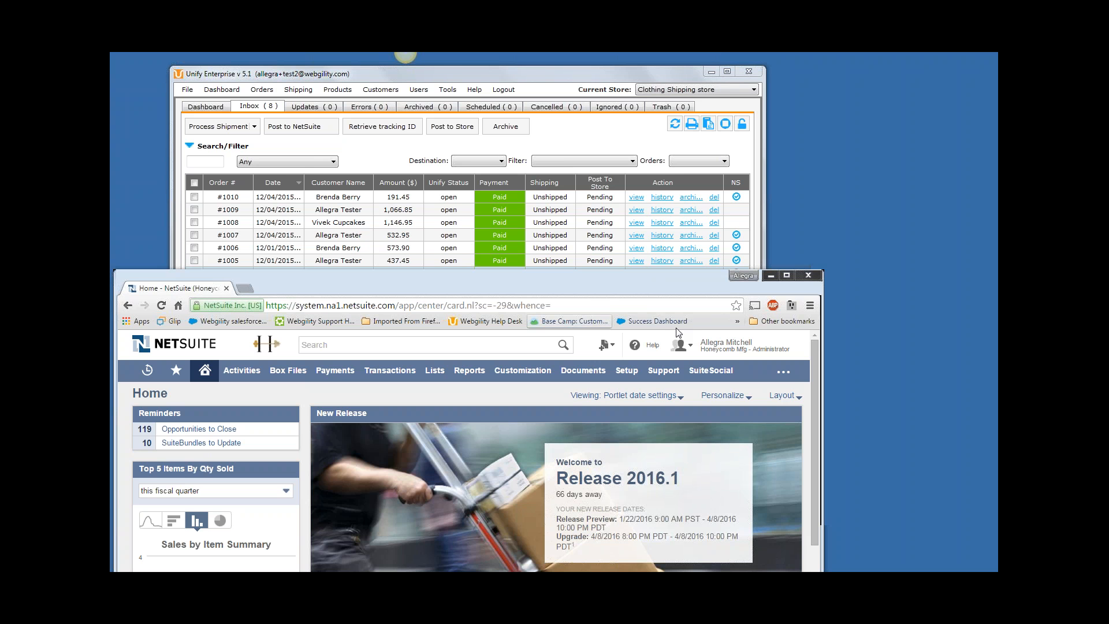
mouse_move(742, 347)
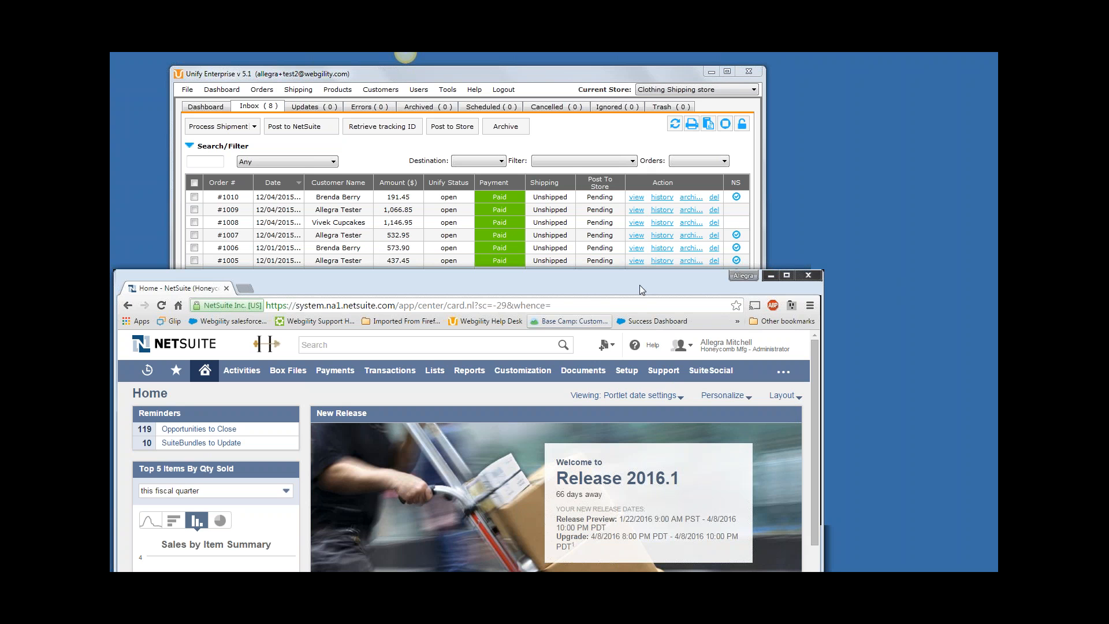
mouse_move(639, 285)
left_mouse_down()
mouse_move(647, 197)
mouse_move(645, 299)
left_mouse_up()
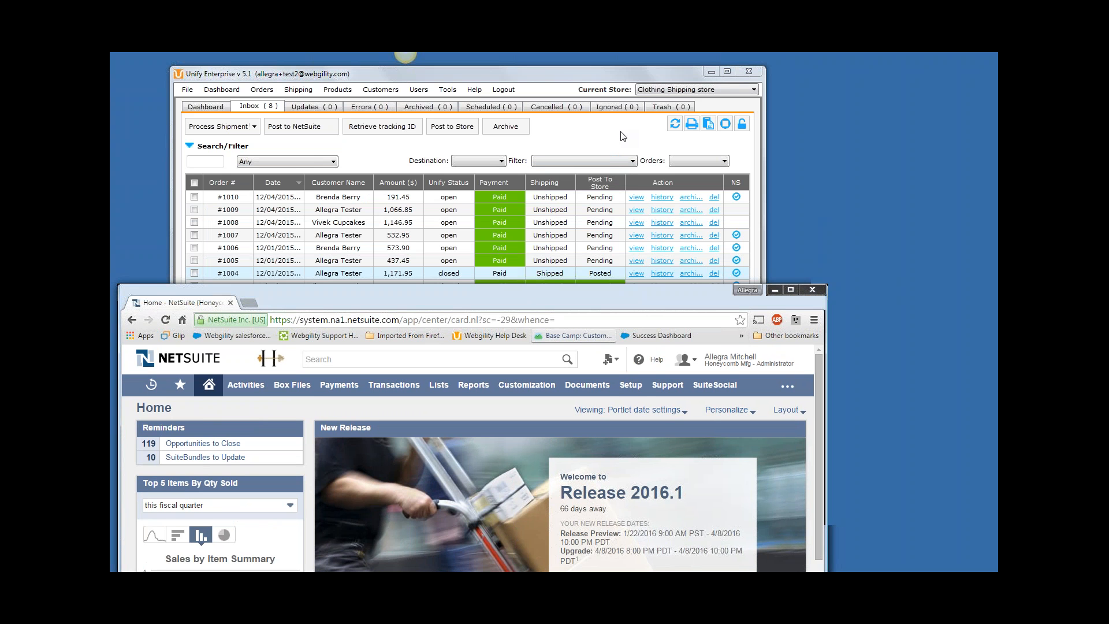
Switch to Unify Enterprise, open the closed order of 1,171.95 and move its details window up over the main window.
left_click(622, 136)
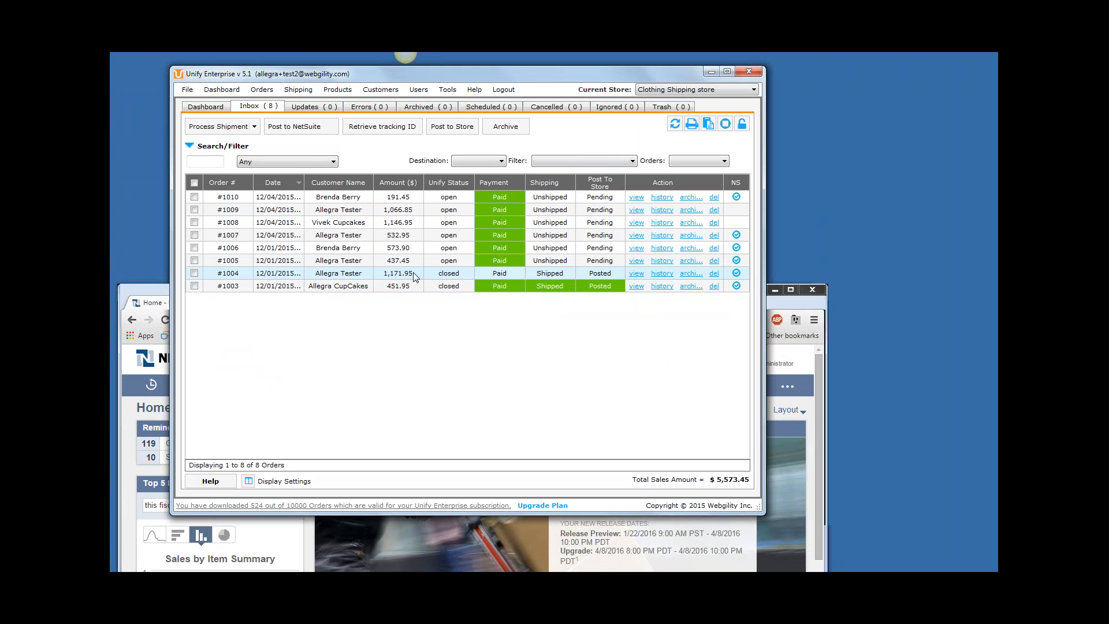
double_click(359, 276)
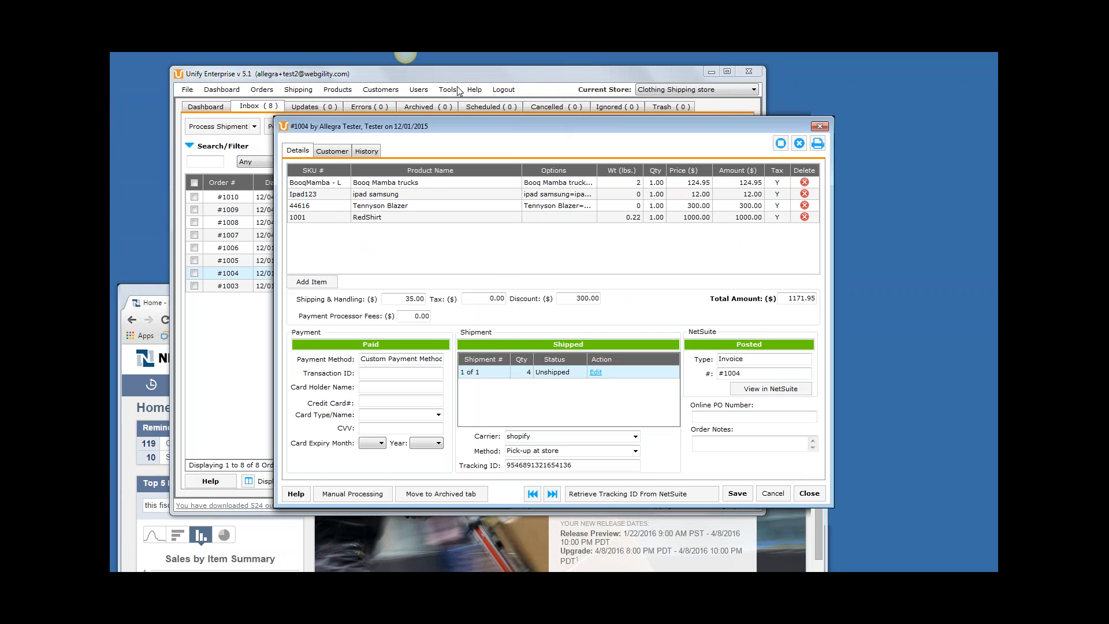
left_click_drag(460, 126, 378, 91)
double_click(648, 338)
Switch to NetSuite, search for the order's number and open the matching invoice in a maximized window.
left_click(781, 303)
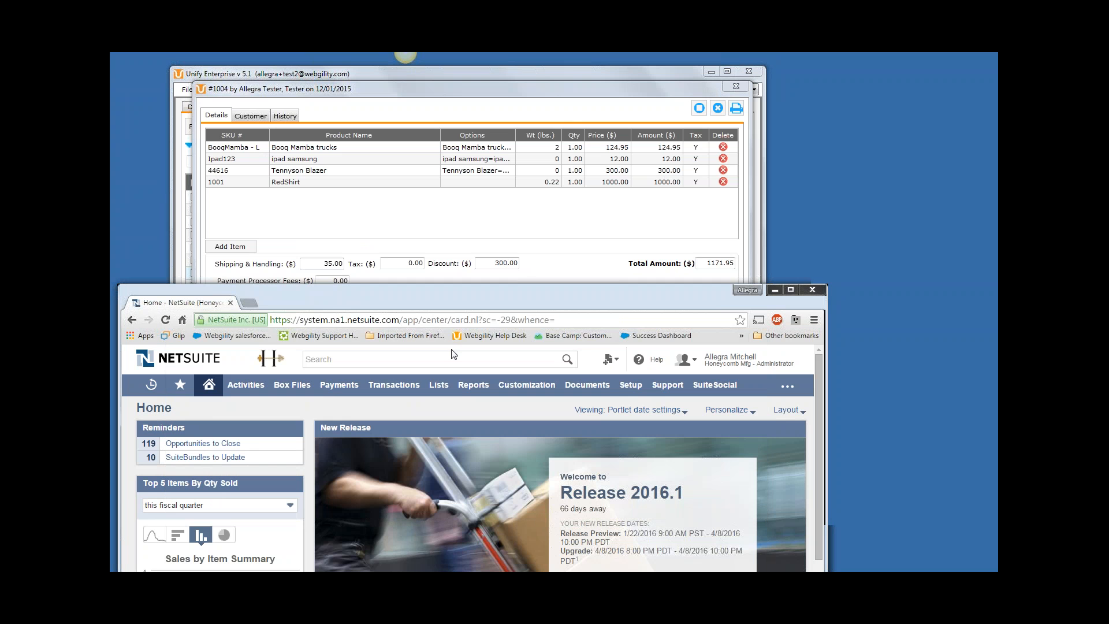
left_click(452, 355)
type("100")
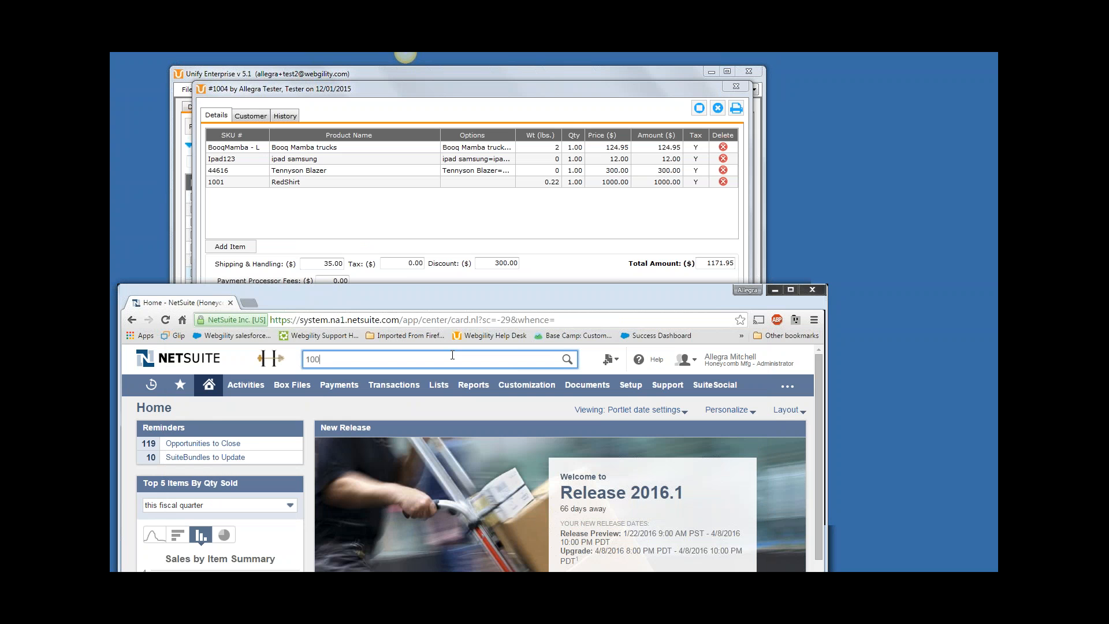
type("4")
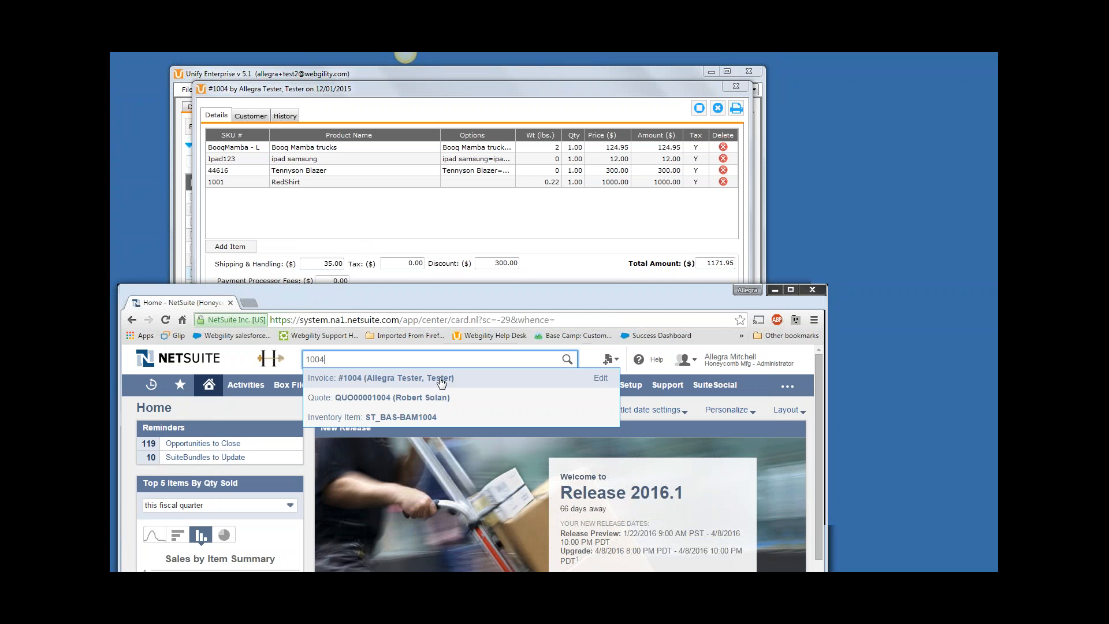
left_click(400, 380)
left_click_drag(466, 295, 469, 107)
left_click(801, 104)
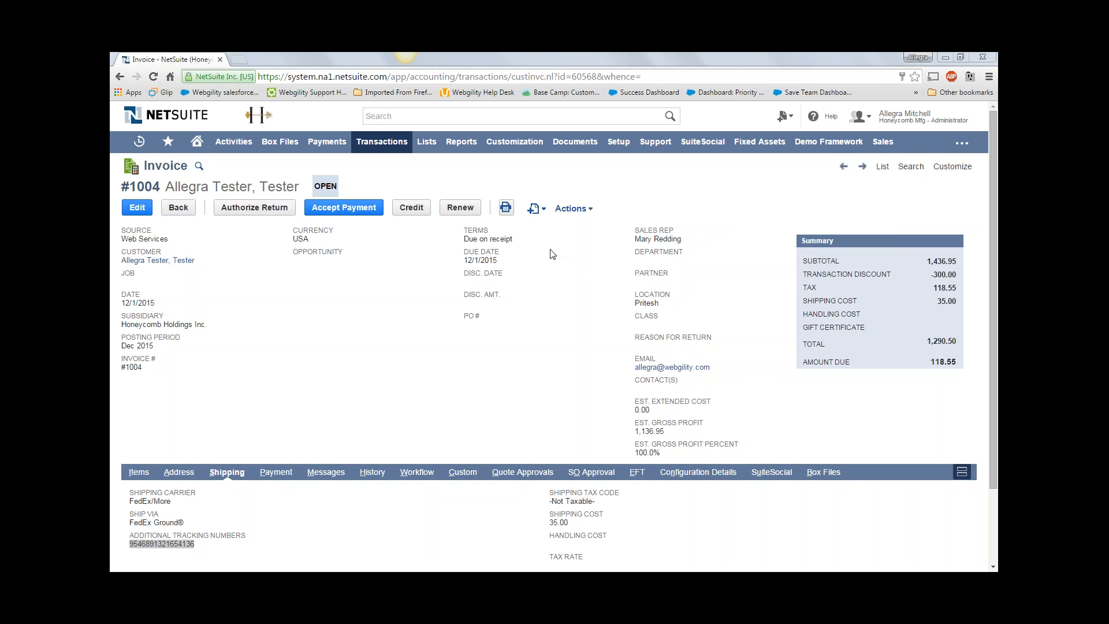
Restore the browser window to its smaller size, switch to Unify Enterprise and close the order's details.
left_click(960, 57)
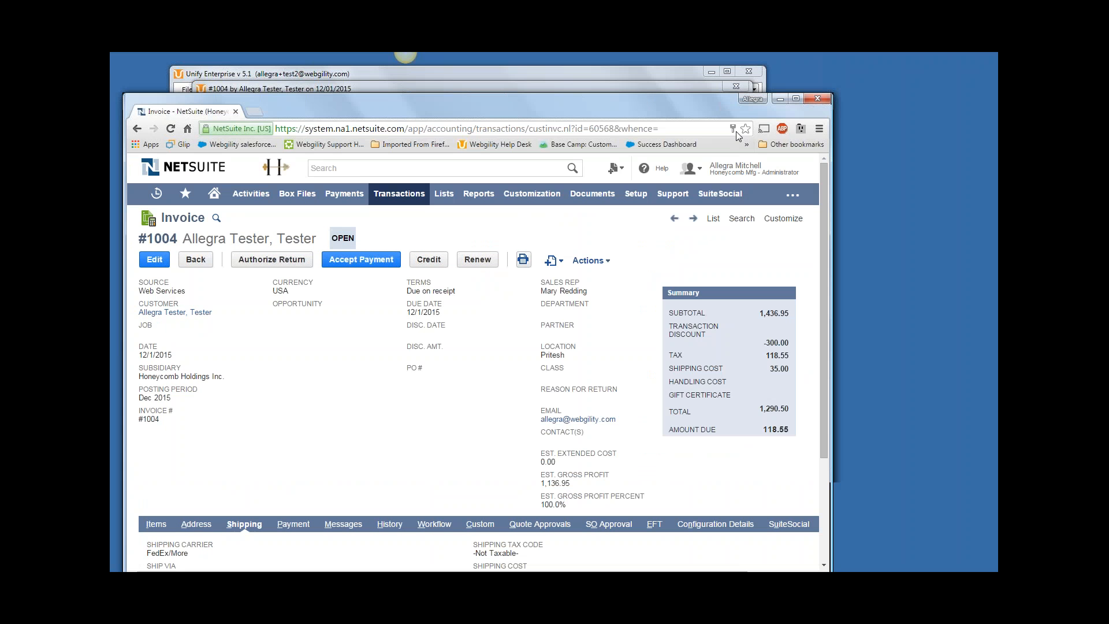
left_click(643, 88)
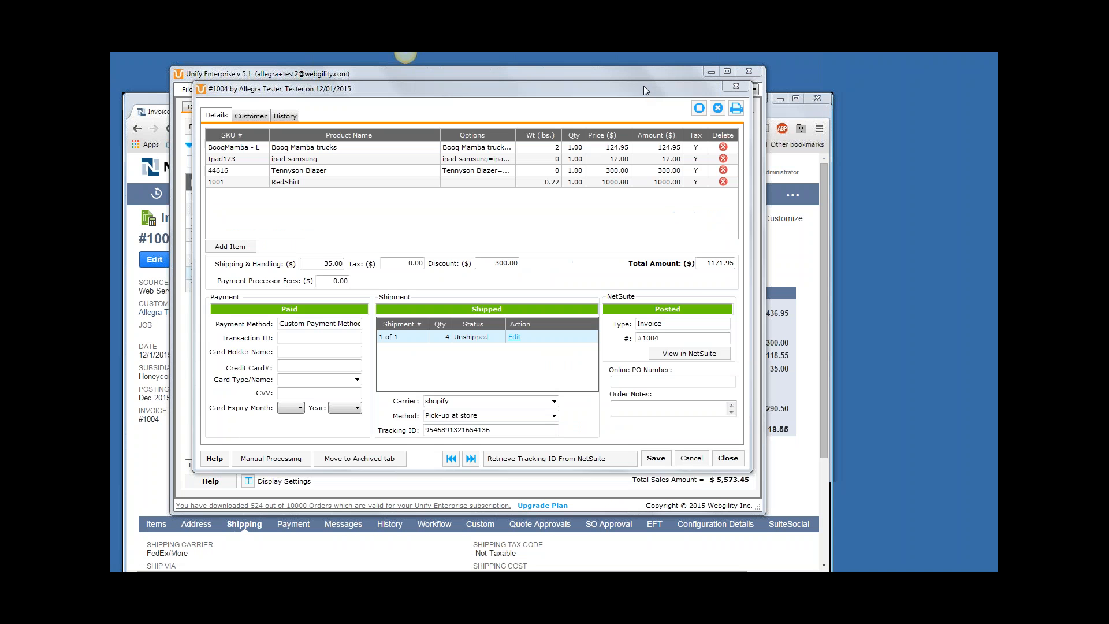
left_click(736, 87)
Switch to NetSuite, move its window up and examine the tracking number in the invoice's shipping information.
left_click(809, 113)
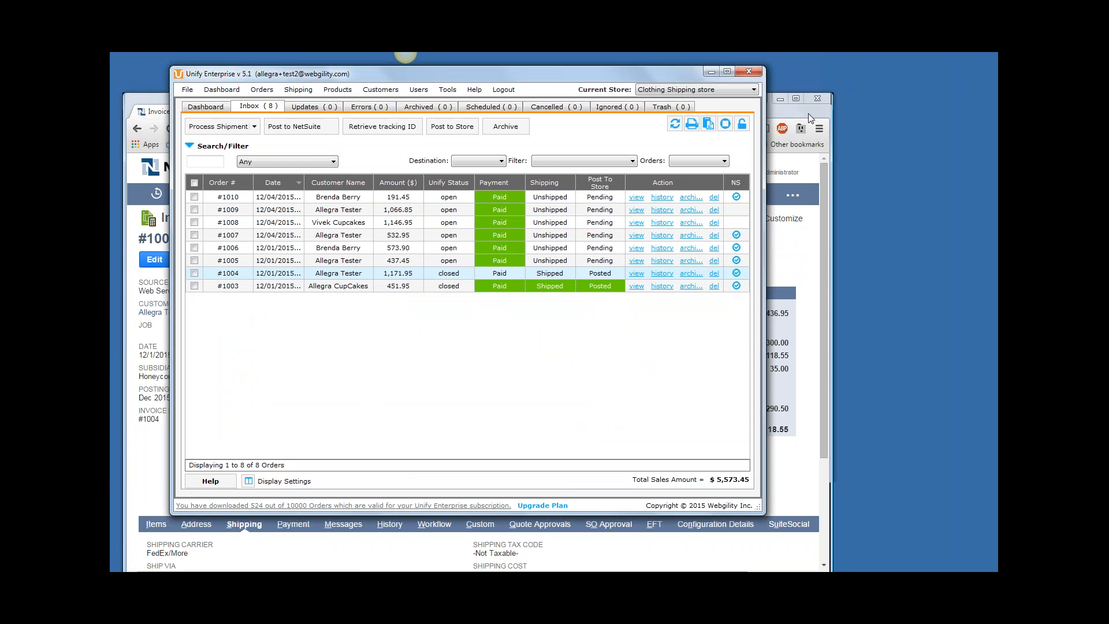
left_click_drag(719, 95, 714, 65)
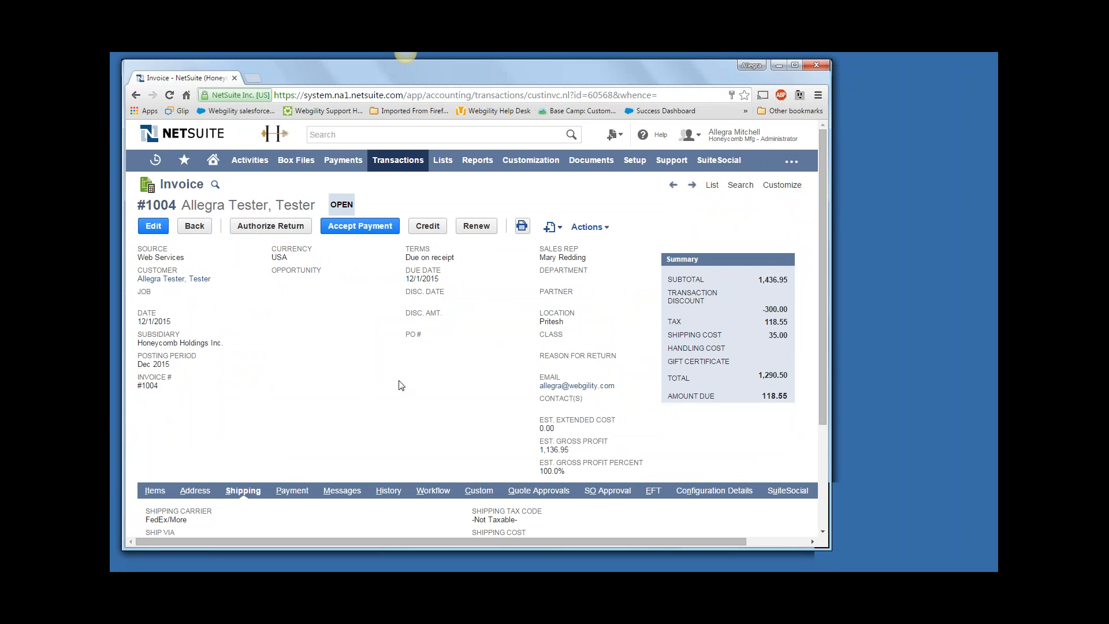
scroll(402, 385, "down", 2)
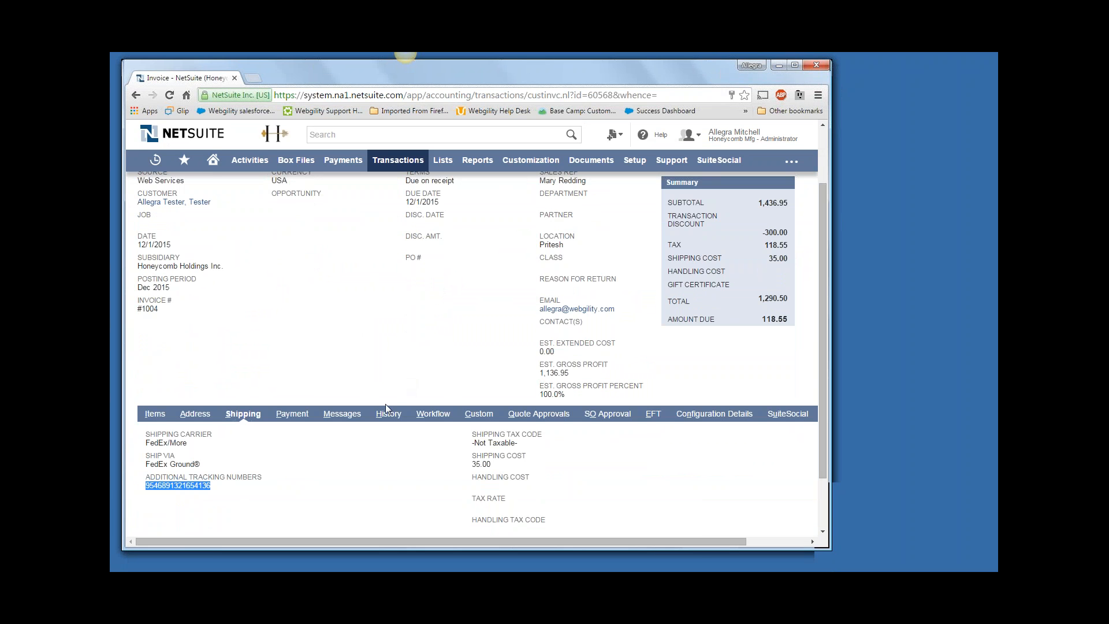
Start accepting a payment for the invoice and dismiss the low disk space notification.
scroll(350, 404, "up", 3)
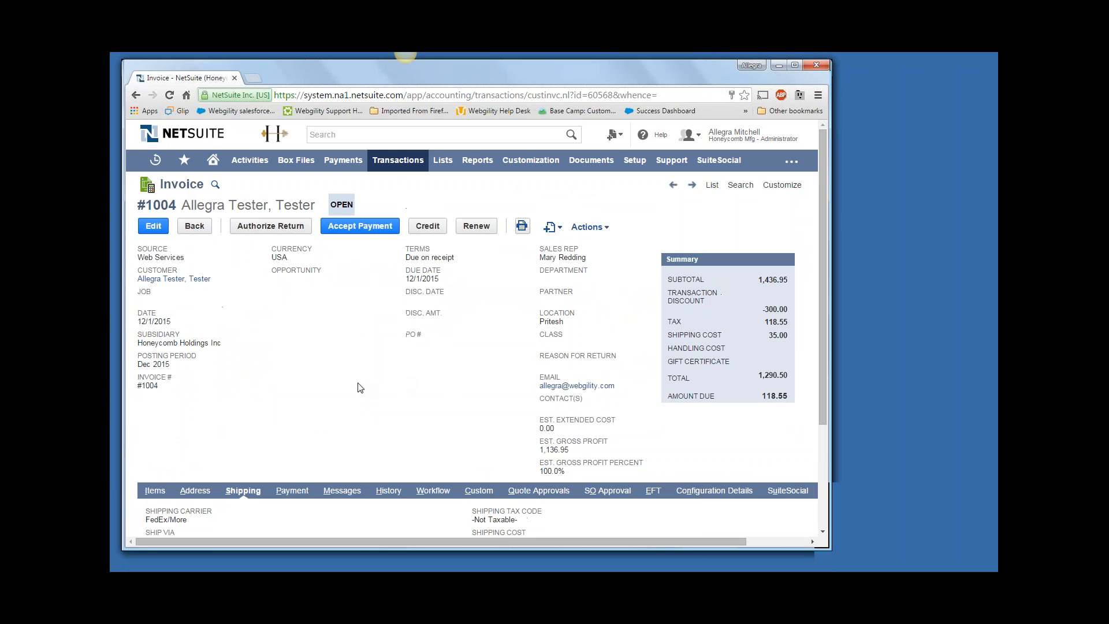
left_click(370, 226)
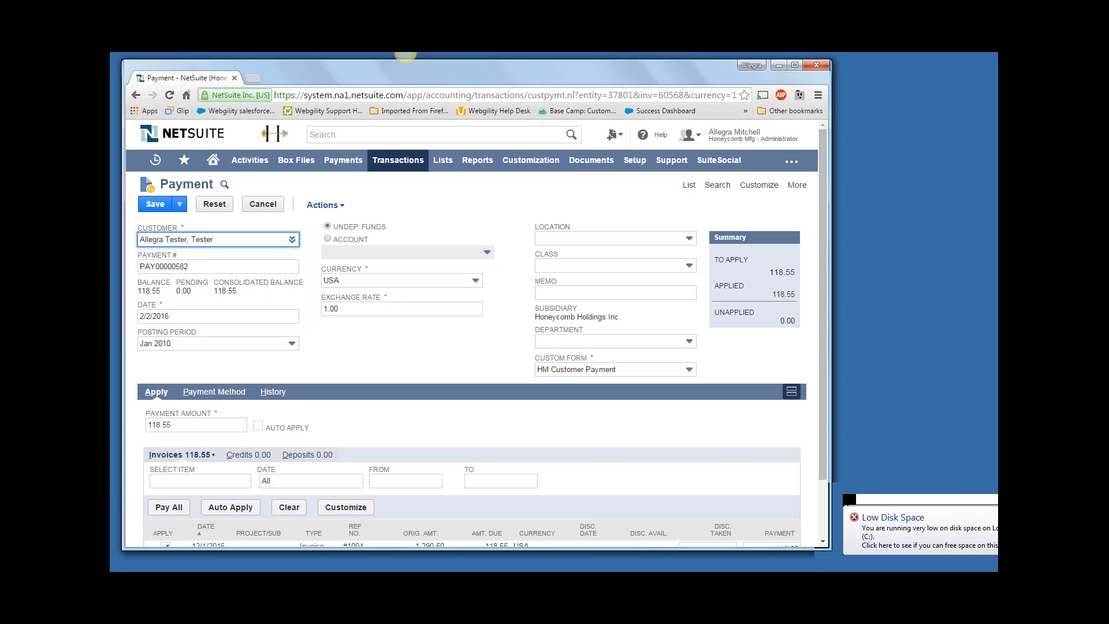
left_click(1028, 517)
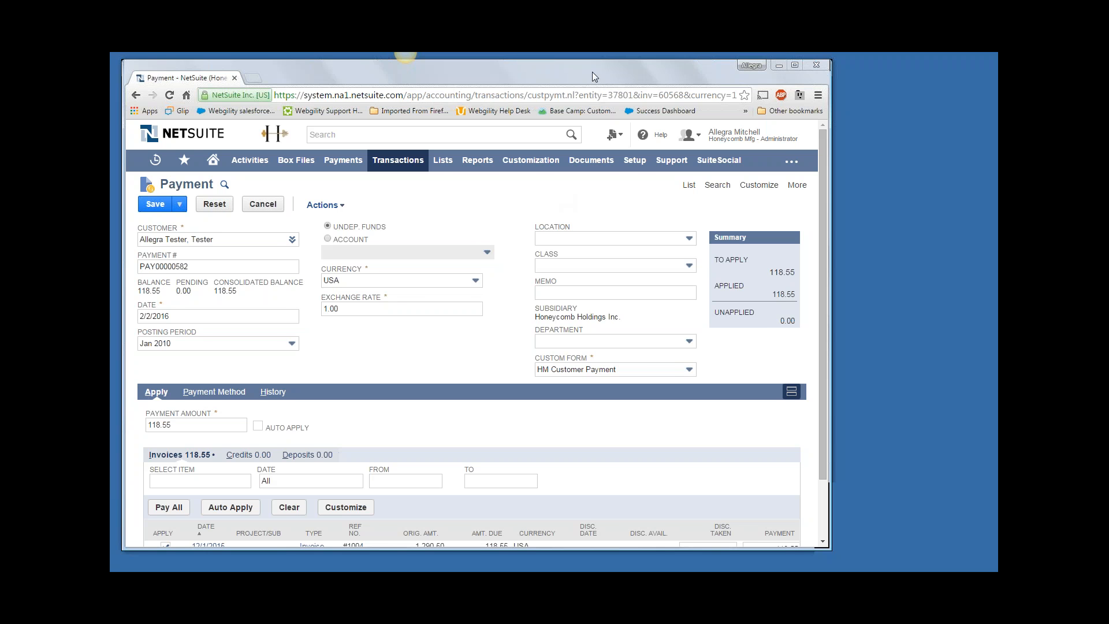
Move the NetSuite window down, switch to Unify Enterprise and open the store configuration's order settings, placing that window over the main one.
left_click_drag(592, 72, 604, 99)
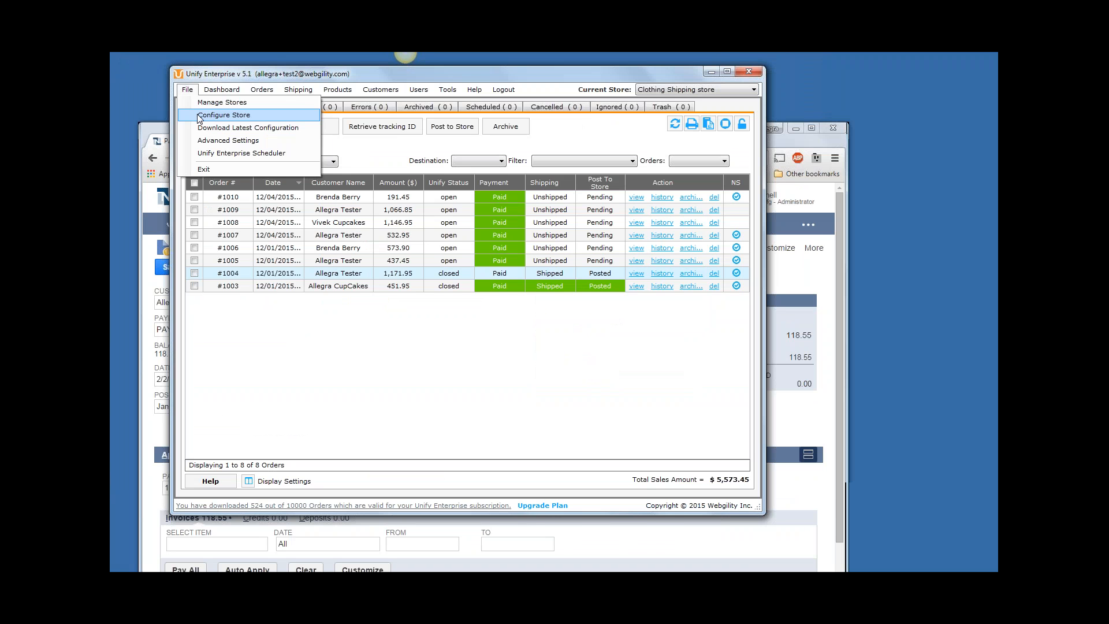
left_click(224, 115)
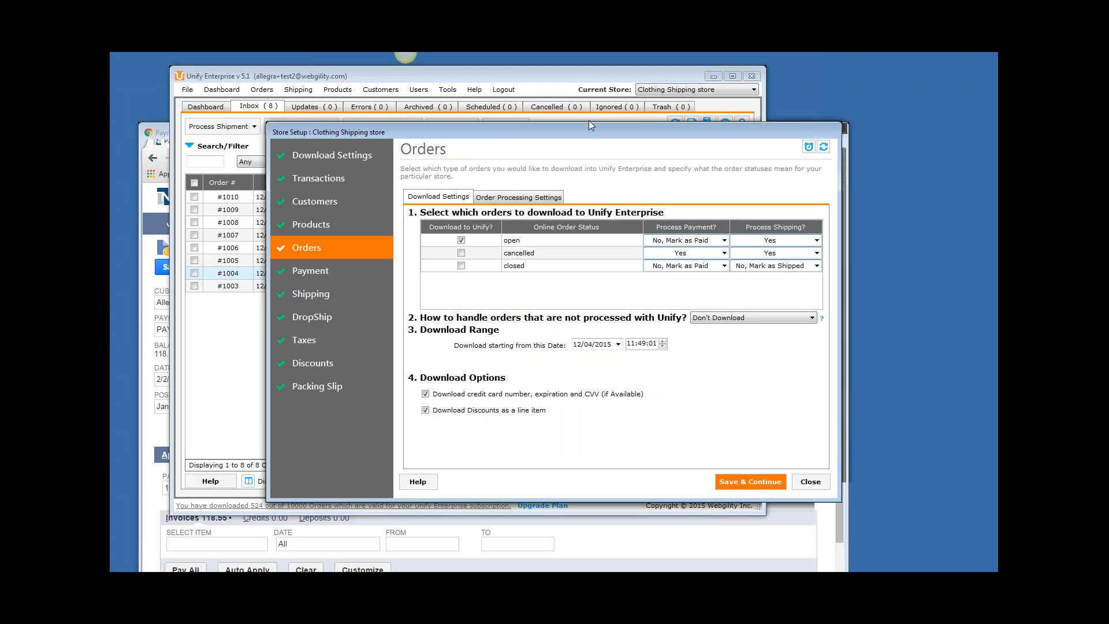
left_click_drag(589, 123, 569, 101)
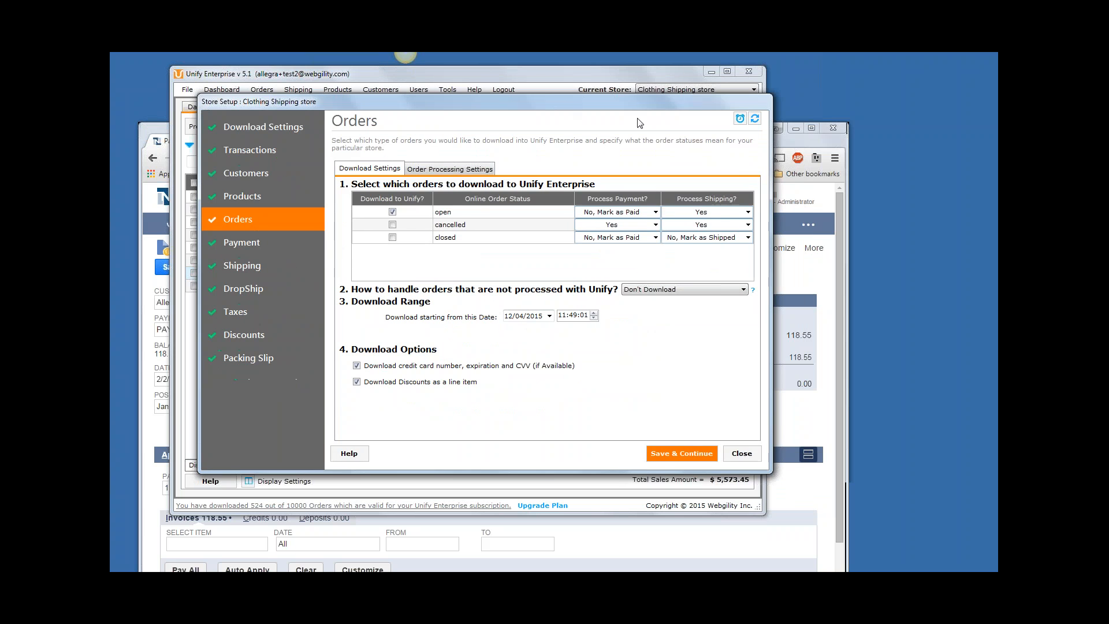
Switch to NetSuite and move the payment window up so the Unify Enterprise title bars stay reachable behind it.
left_click(787, 143)
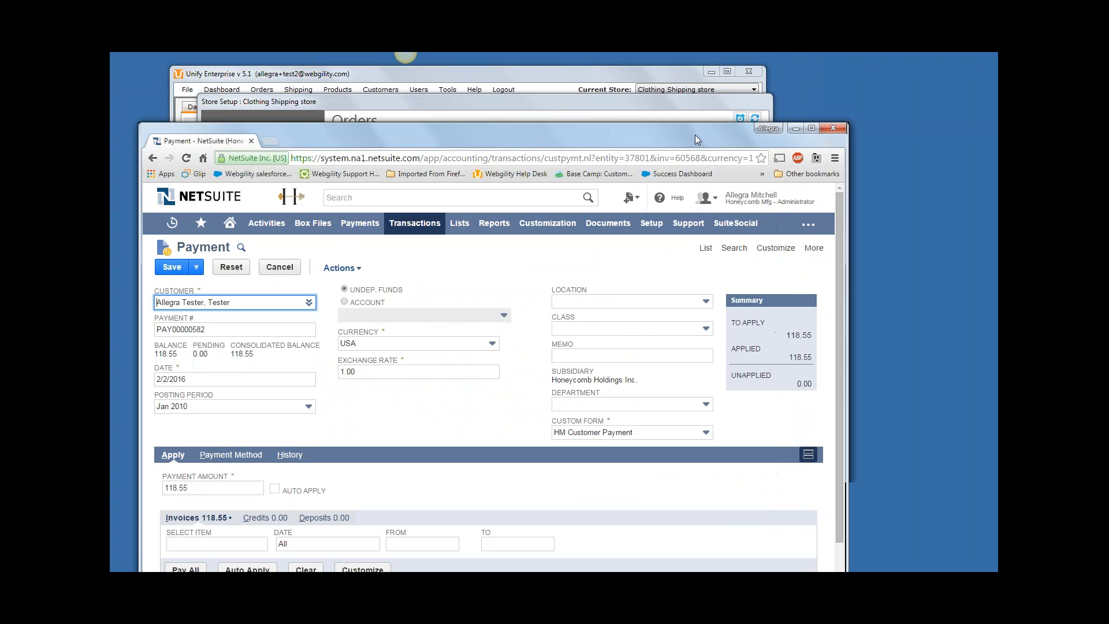
left_click_drag(695, 136, 689, 128)
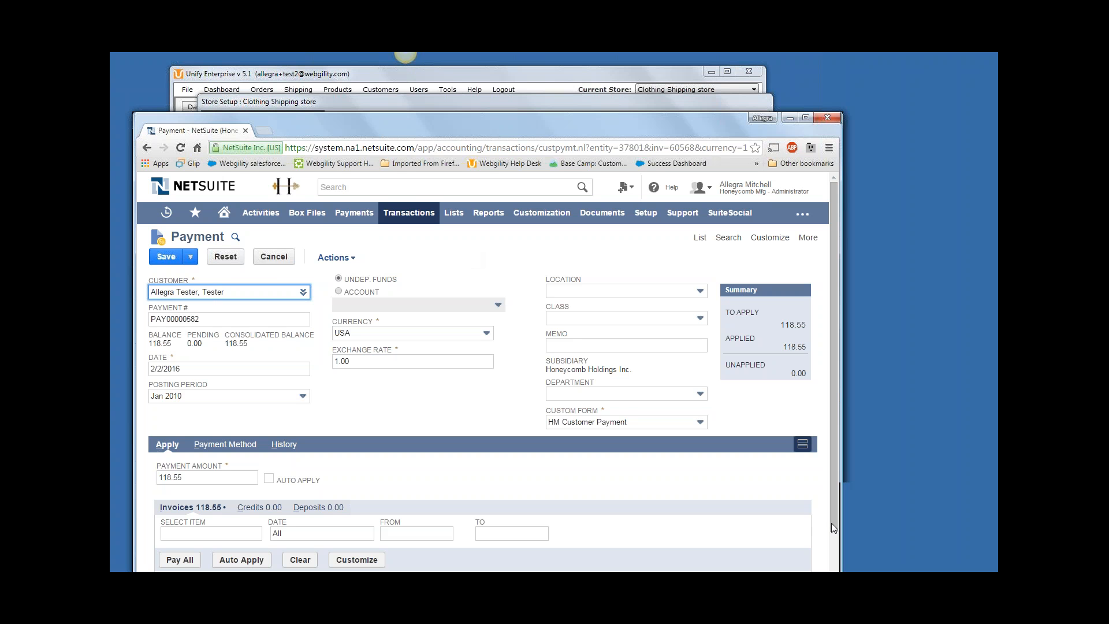
left_click(922, 504)
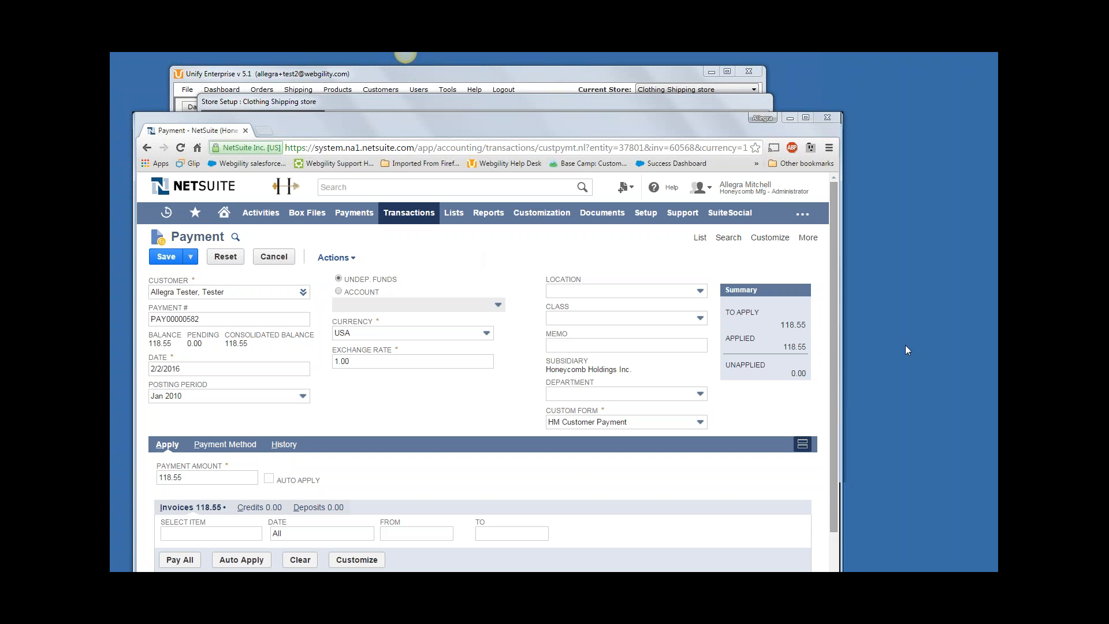
left_click(690, 97)
left_click(660, 128)
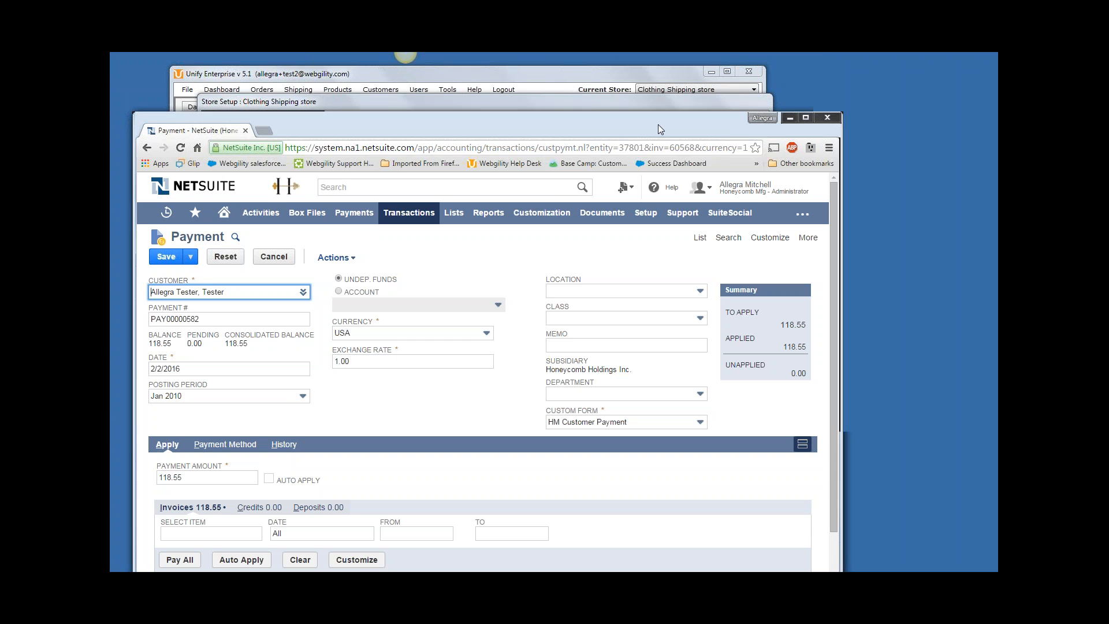
left_click_drag(657, 128, 646, 121)
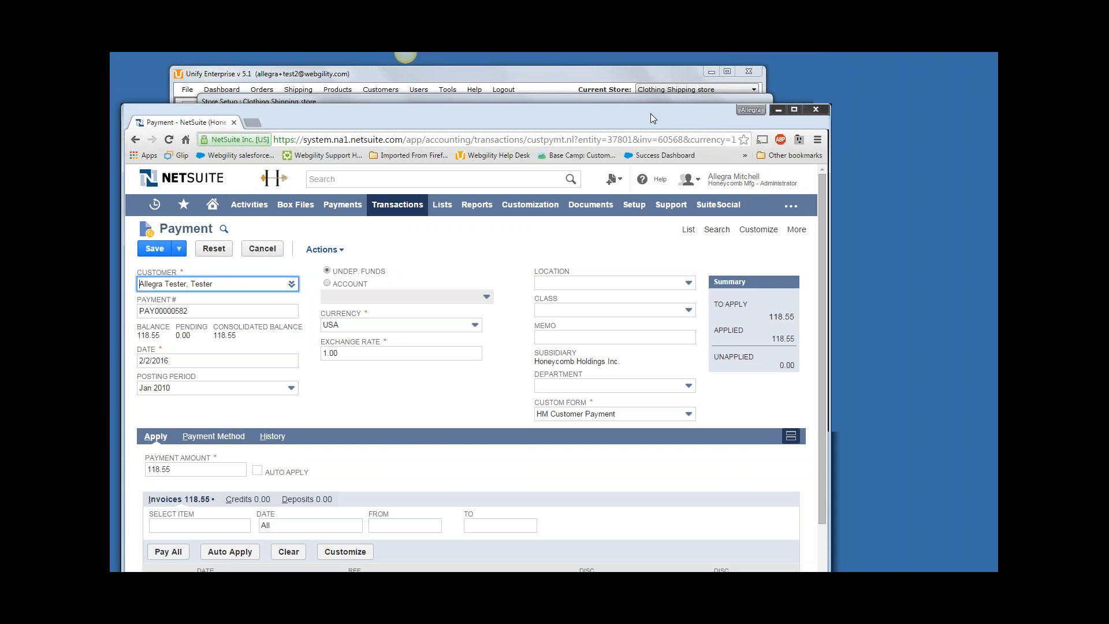
double_click(649, 114)
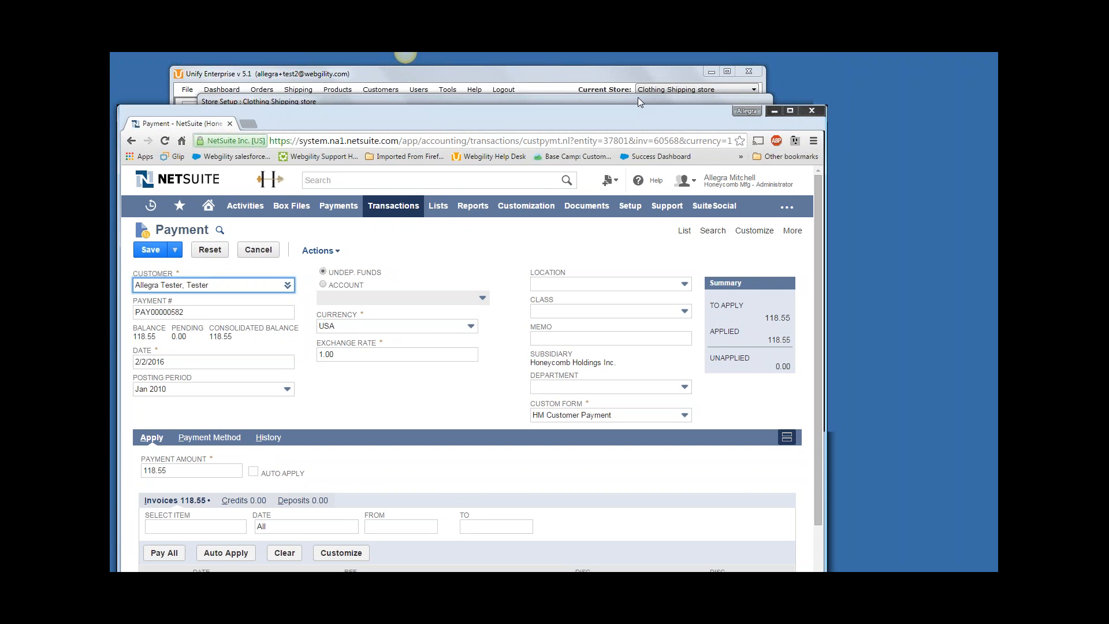
Switch to Unify Enterprise, close the store setup and open the My Products list.
left_click(637, 97)
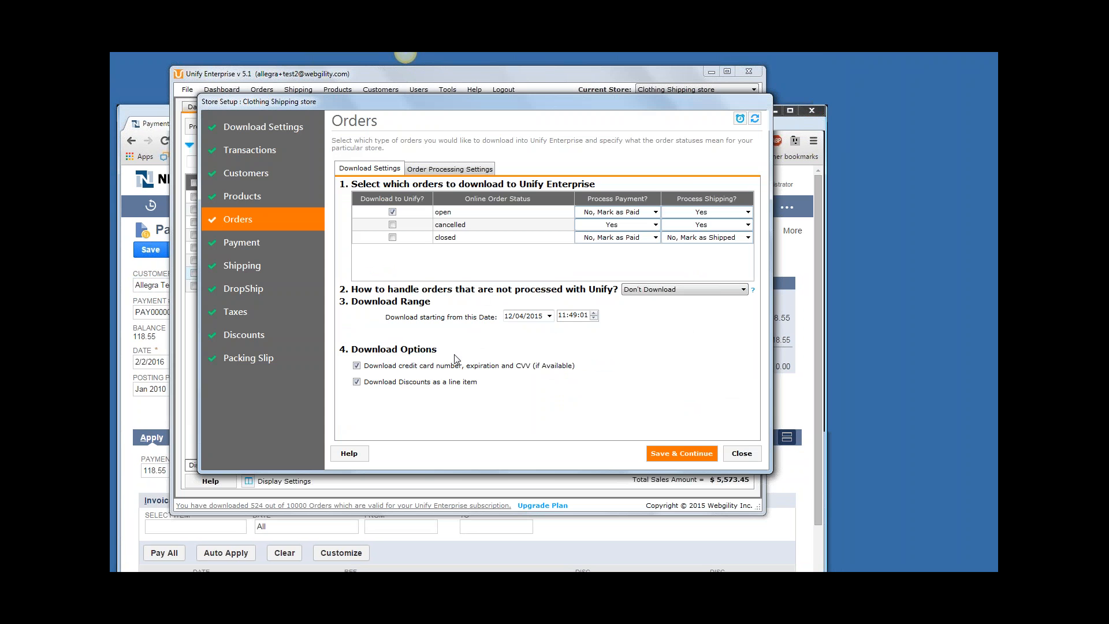
left_click(742, 454)
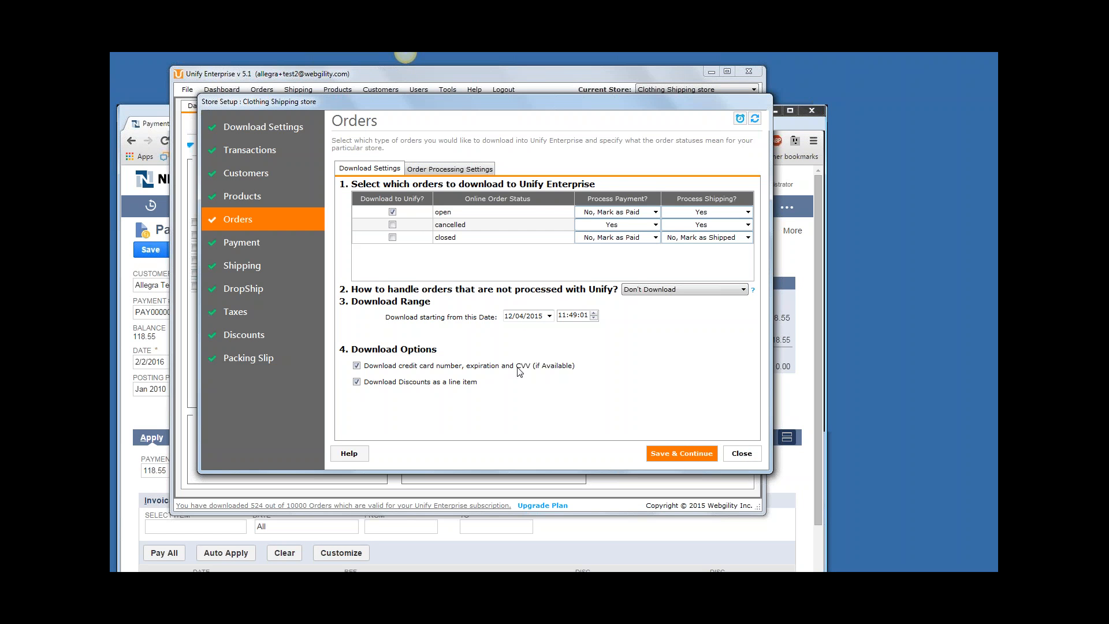
left_click(337, 90)
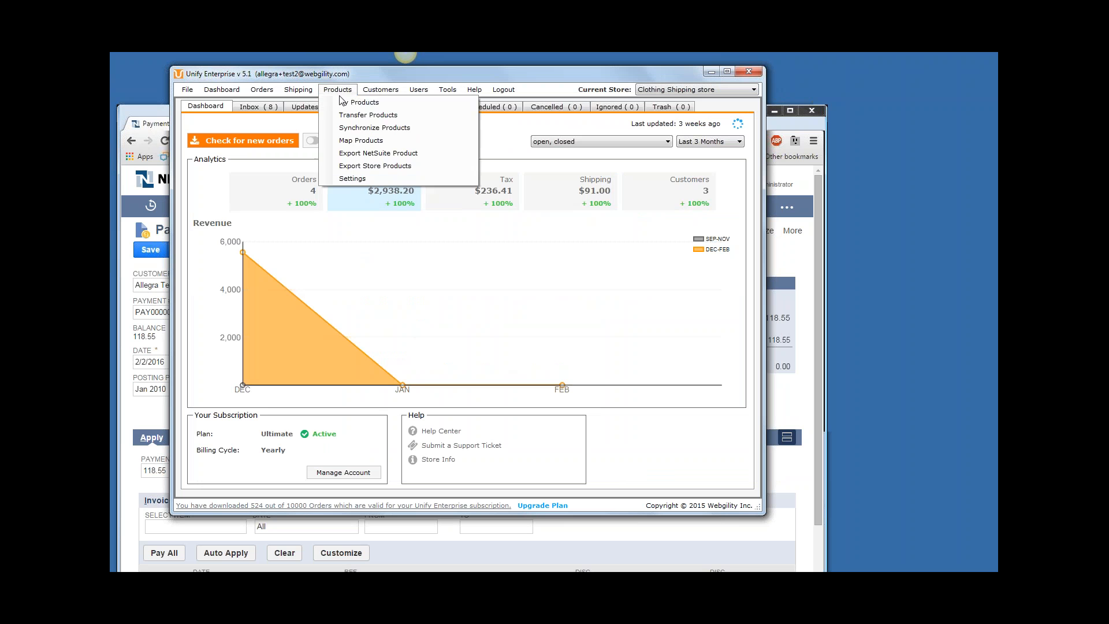
left_click(343, 102)
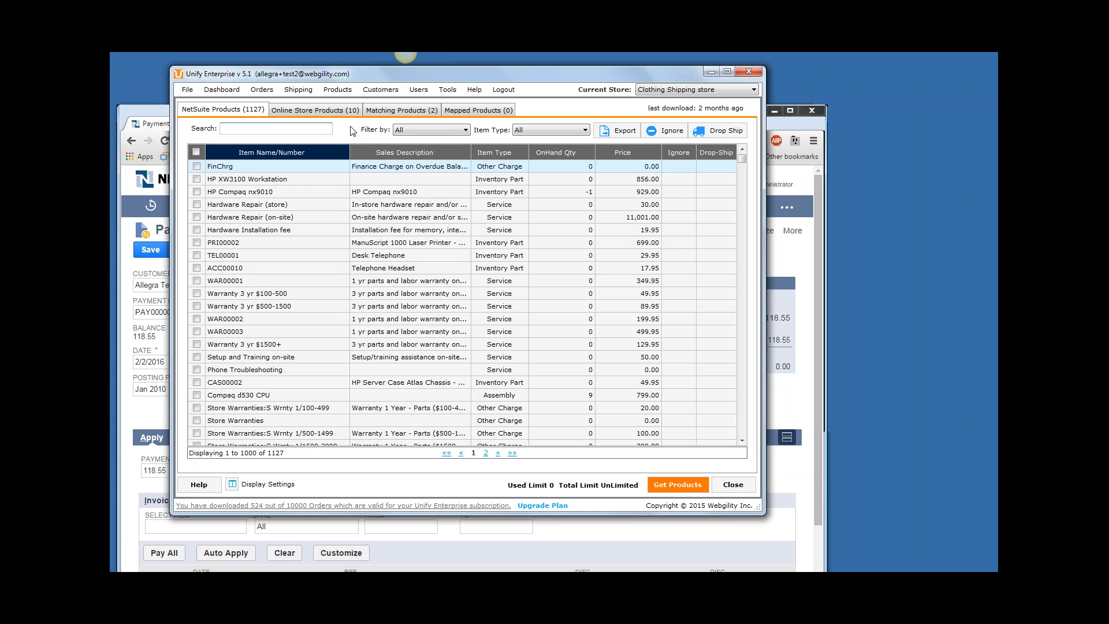
Look through the NetSuite products and the online store products in My Products.
left_click(339, 94)
left_click(342, 100)
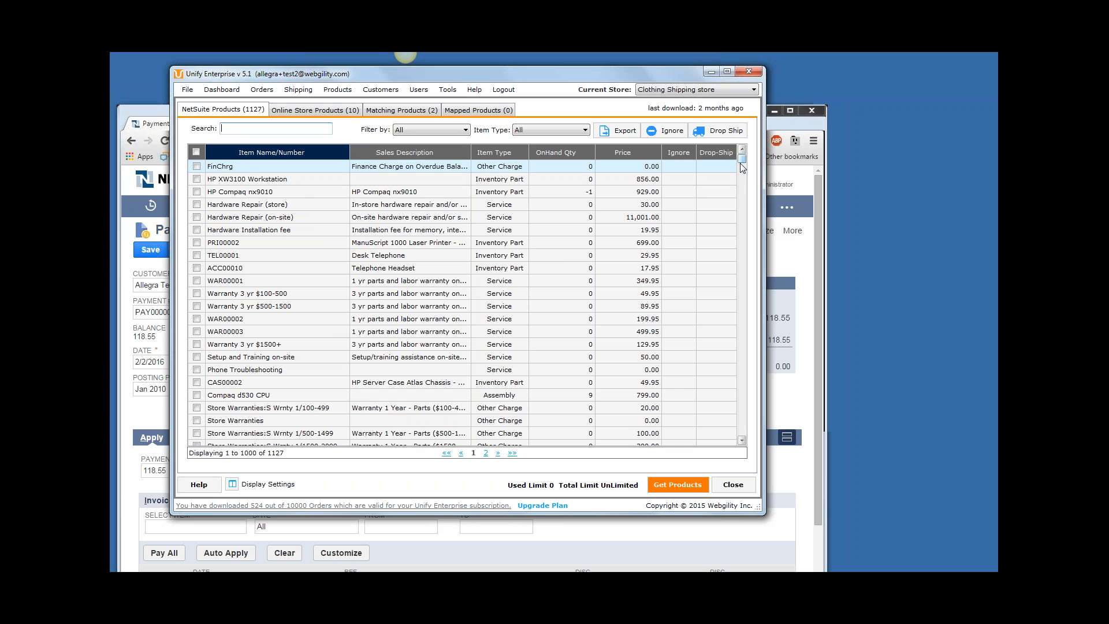
mouse_move(740, 163)
left_mouse_down()
mouse_move(740, 175)
mouse_move(741, 166)
left_mouse_up()
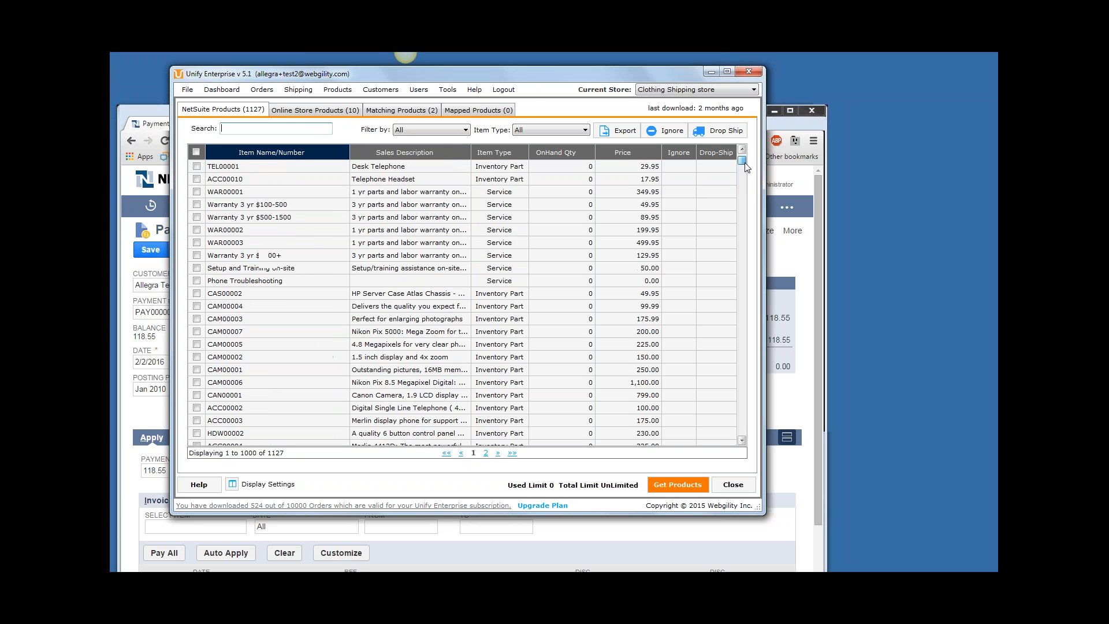
left_click(315, 110)
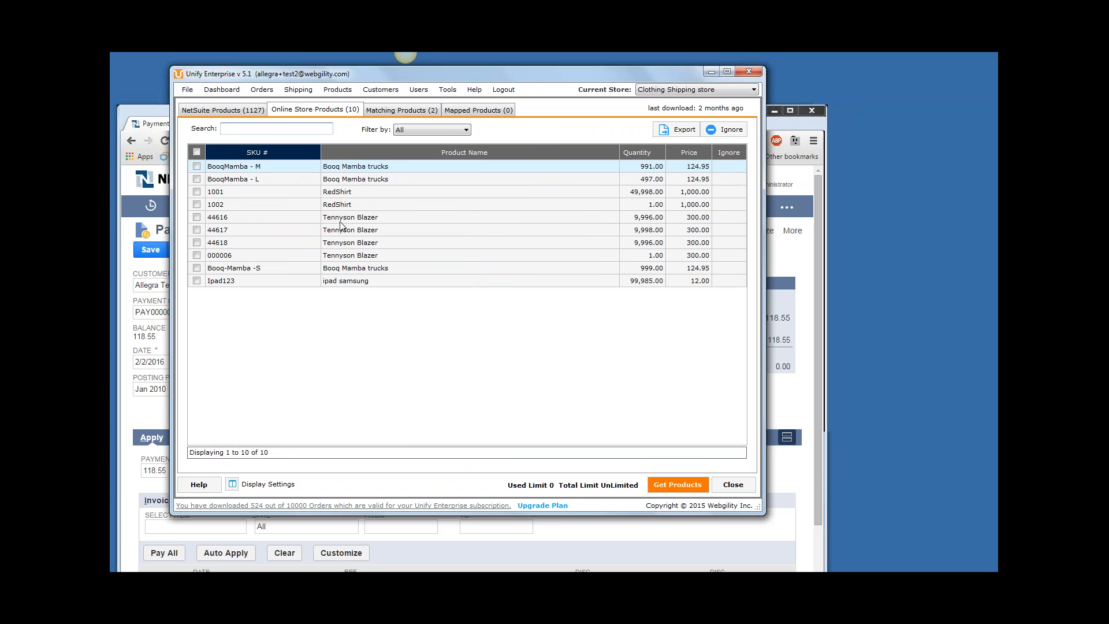
Open Synchronize Products, select the Tennyson Blazer with SKU 44617 and choose to update the online store product's quantity.
left_click(338, 90)
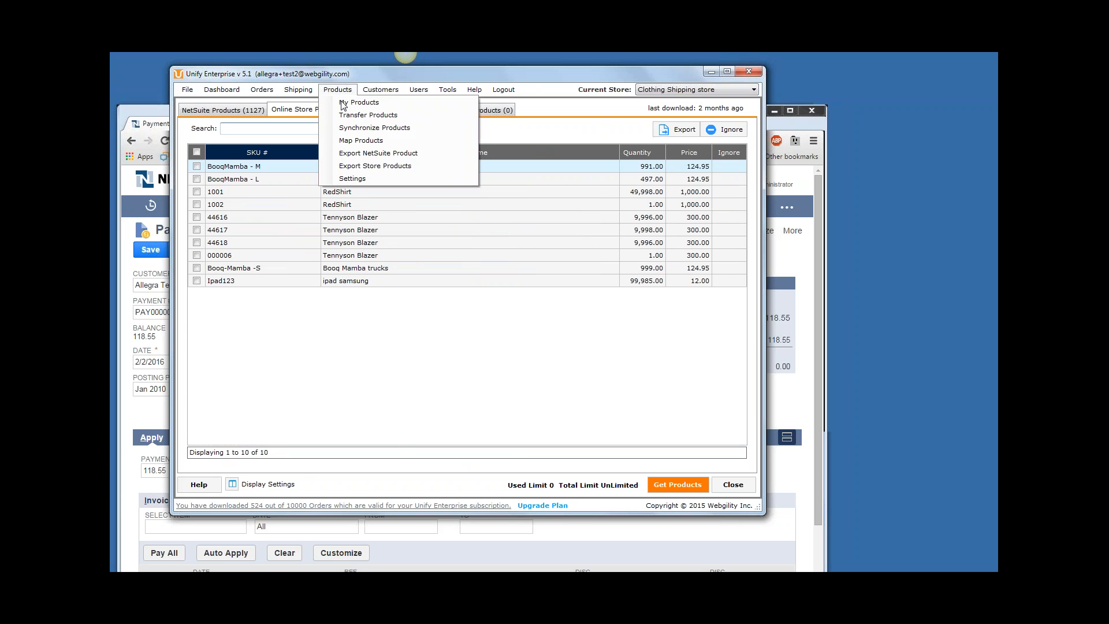
left_click(354, 129)
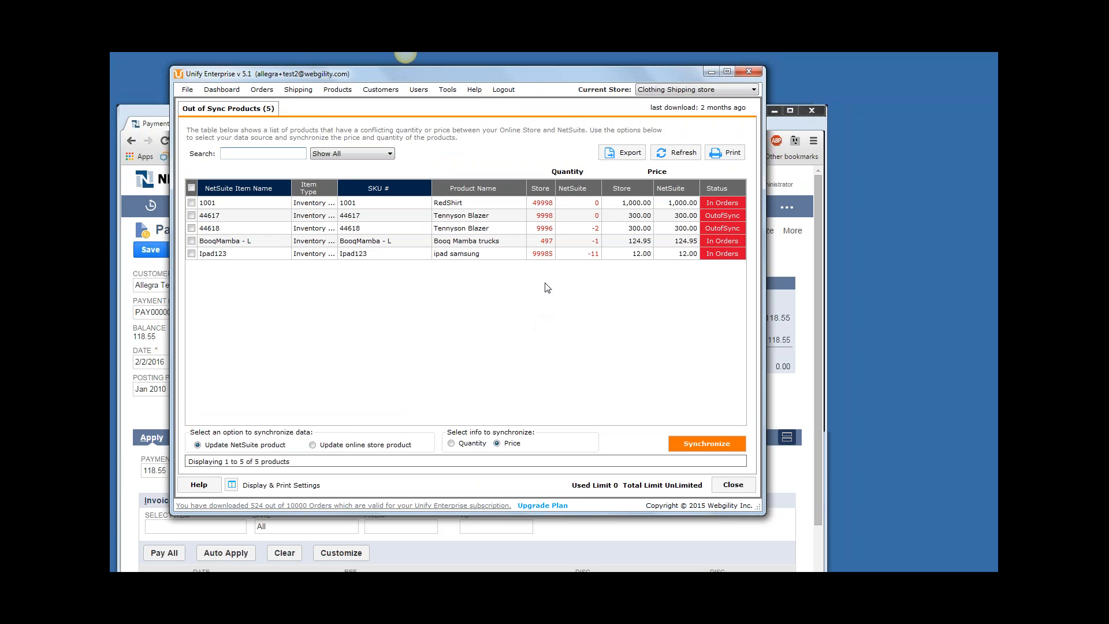
left_click(592, 218)
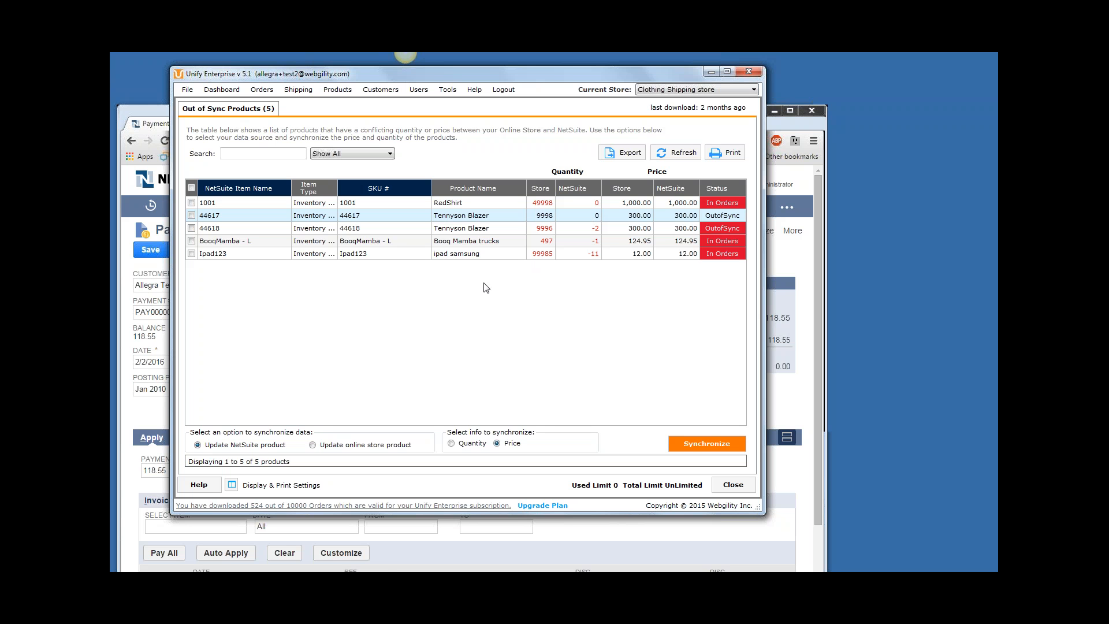
left_click(326, 446)
left_click(493, 444)
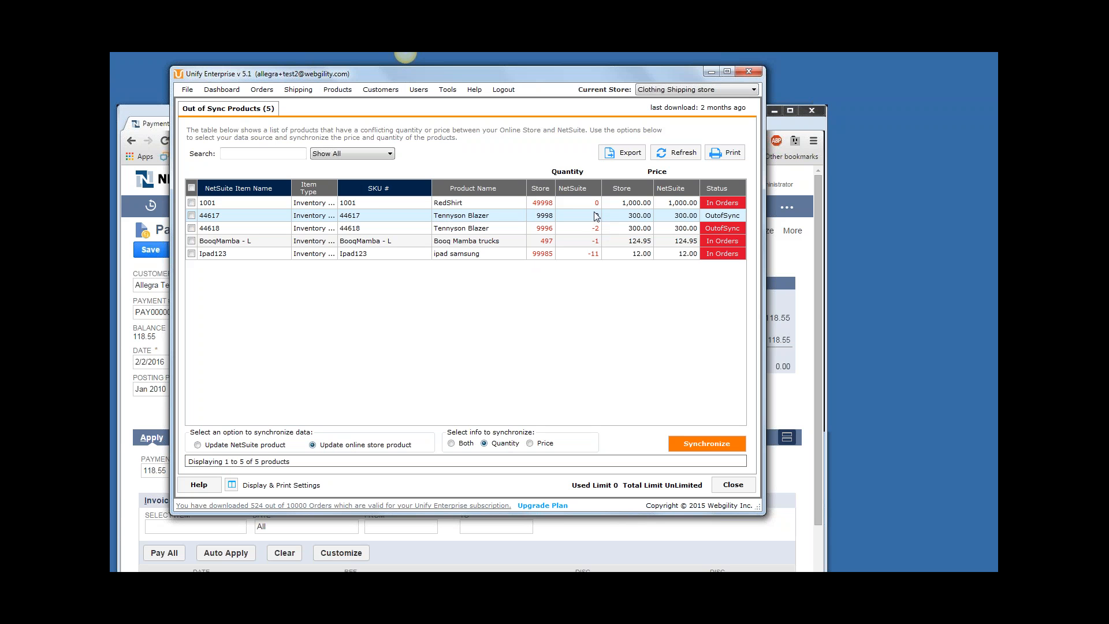
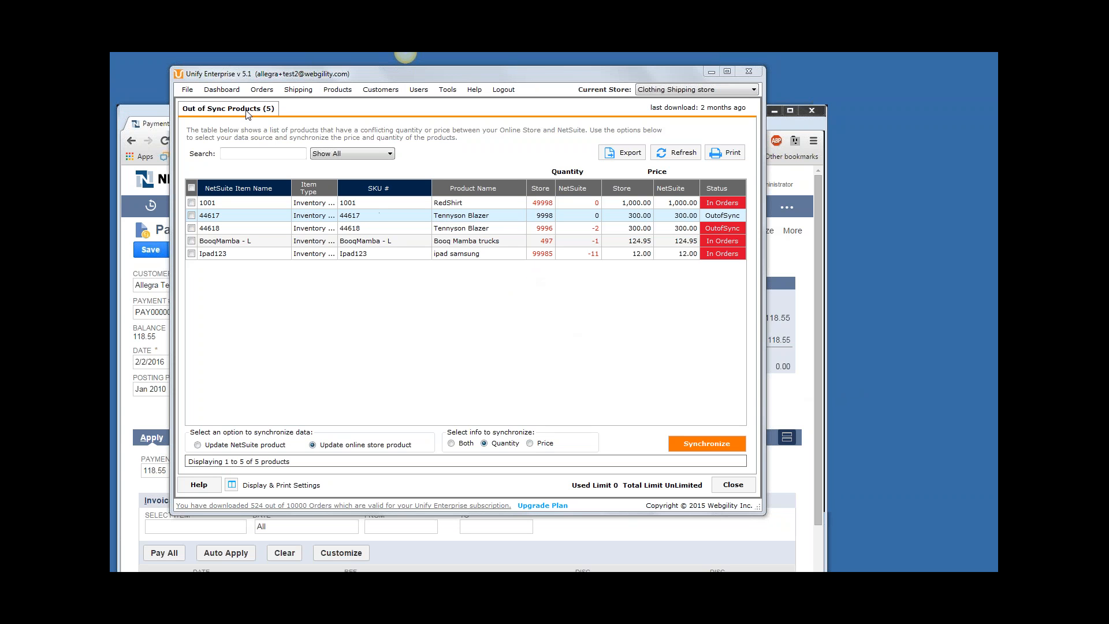
Open the Clothing Shipping store's configuration and bring up the order tasks in the Unify Scheduler.
left_click(192, 93)
left_click(206, 115)
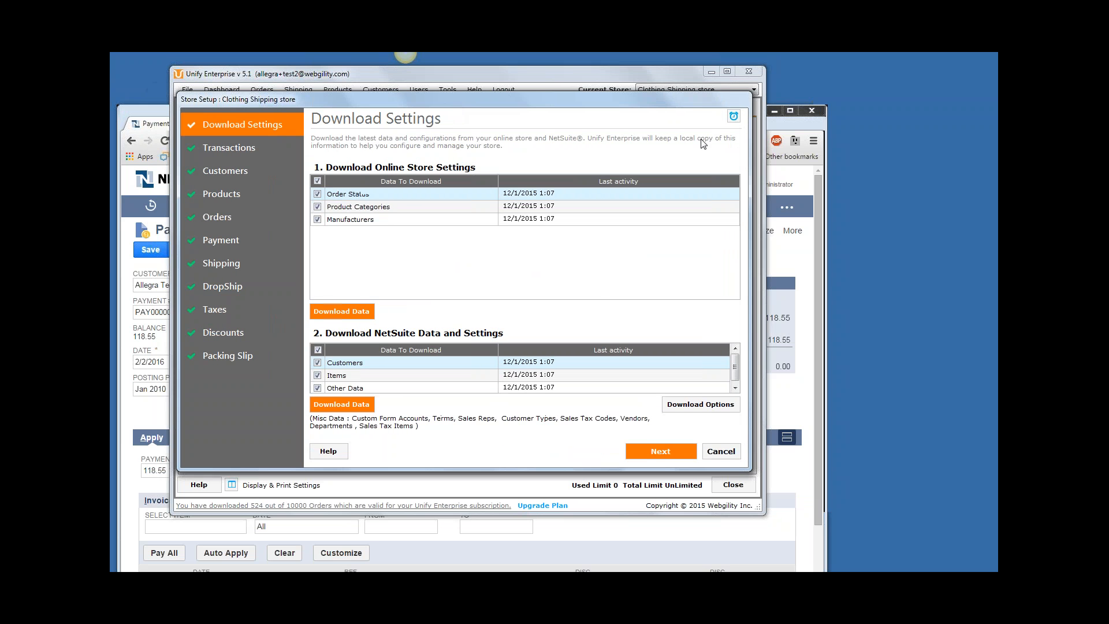
left_click(734, 116)
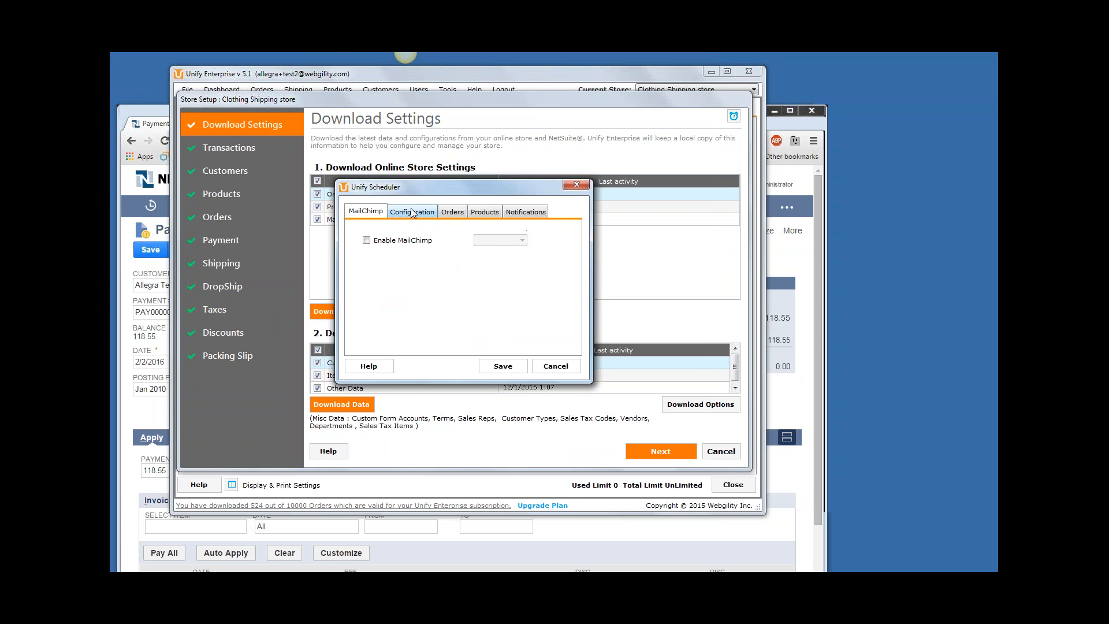
left_click(412, 212)
left_click(453, 212)
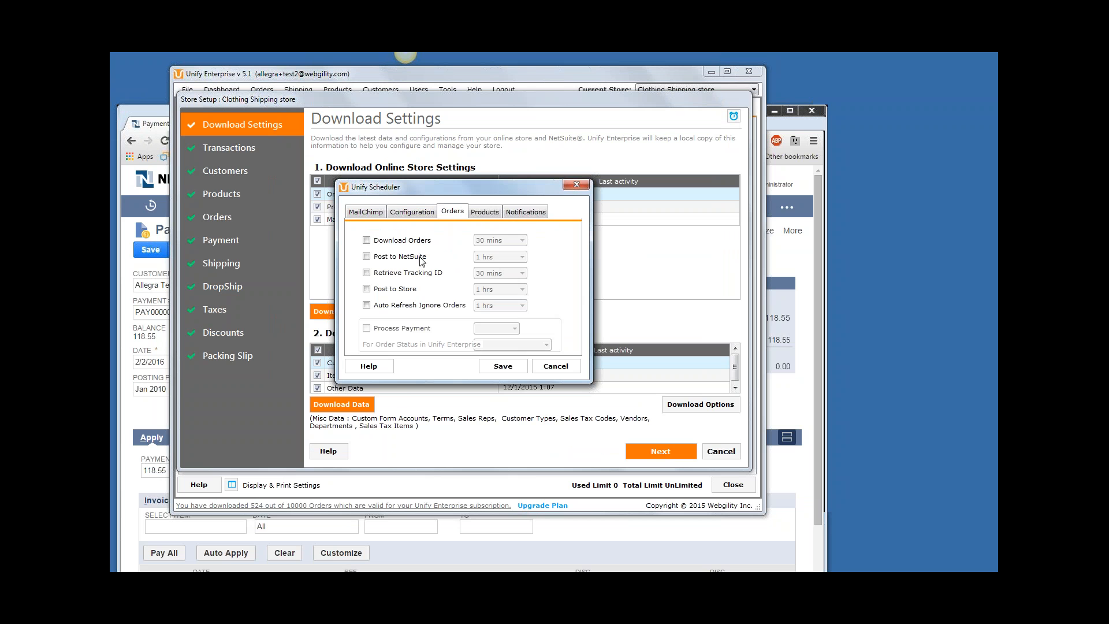
Enable the scheduled order tasks Download Orders, Post to NetSuite, Retrieve Tracking ID and Post to Store.
left_click(367, 240)
left_click(366, 256)
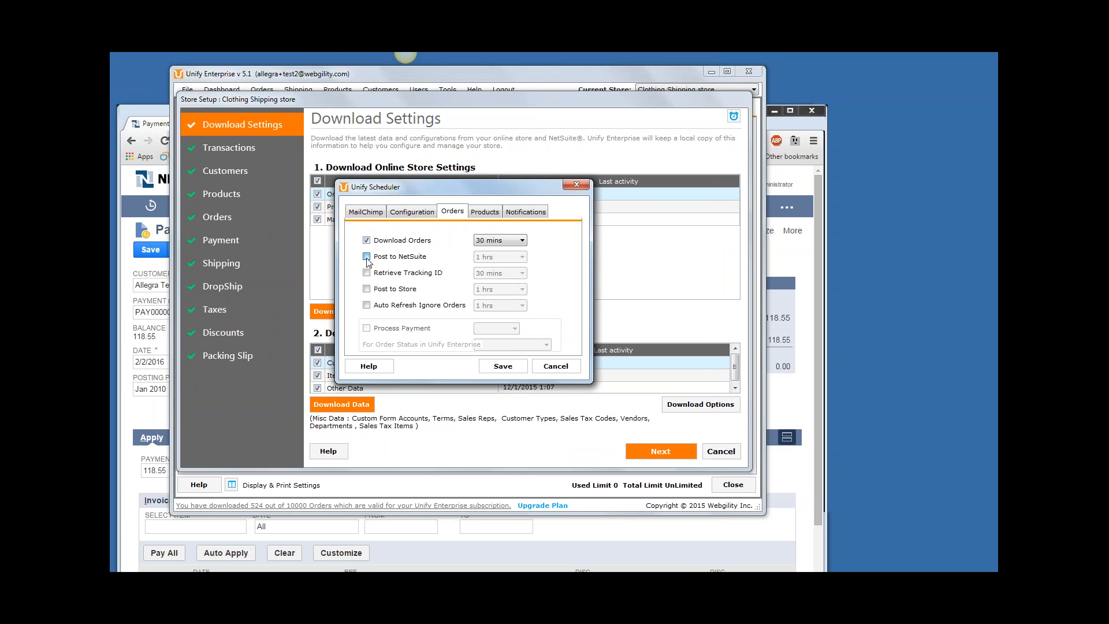
left_click(367, 273)
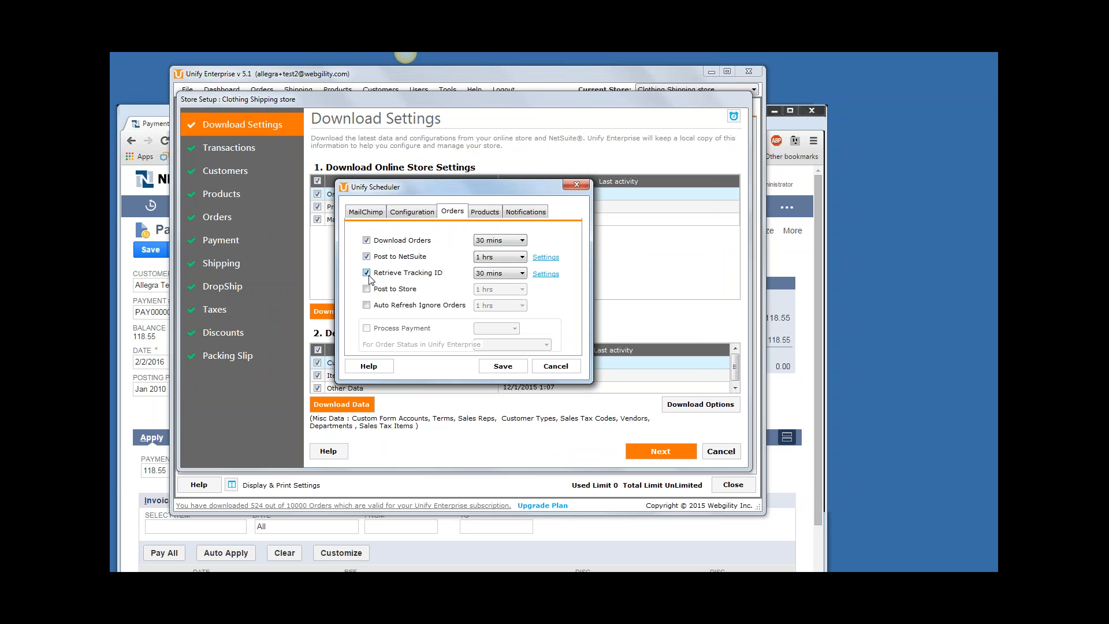
left_click(367, 288)
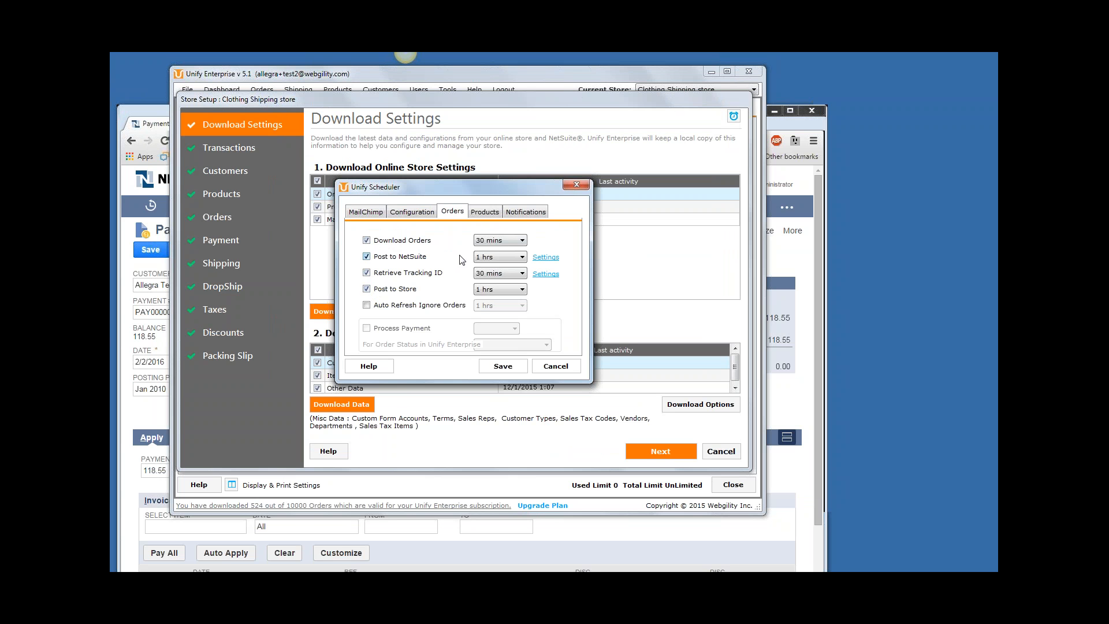
Enable the product scheduler every 15 mins to update the online store product's quantity, and close the scheduler without saving.
left_click(485, 212)
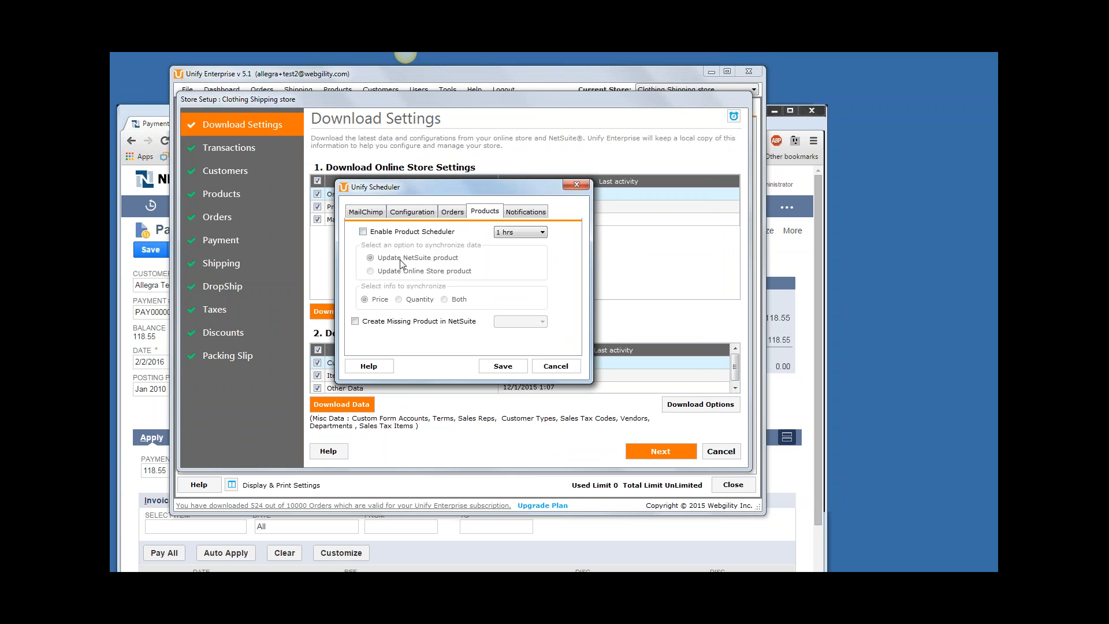
left_click(364, 232)
left_click(520, 233)
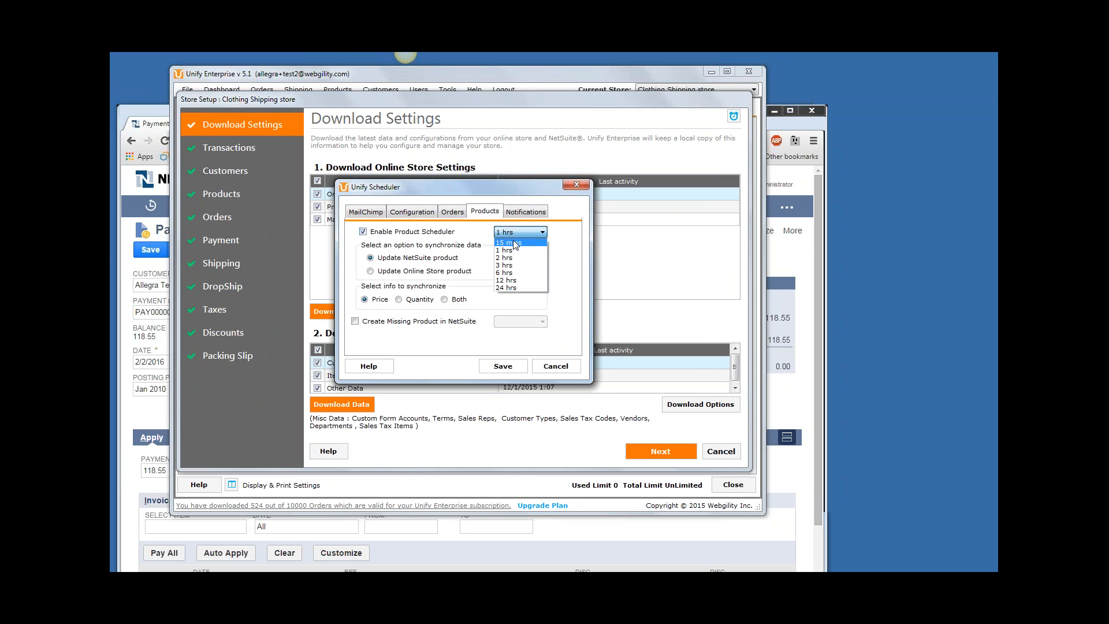
left_click(530, 247)
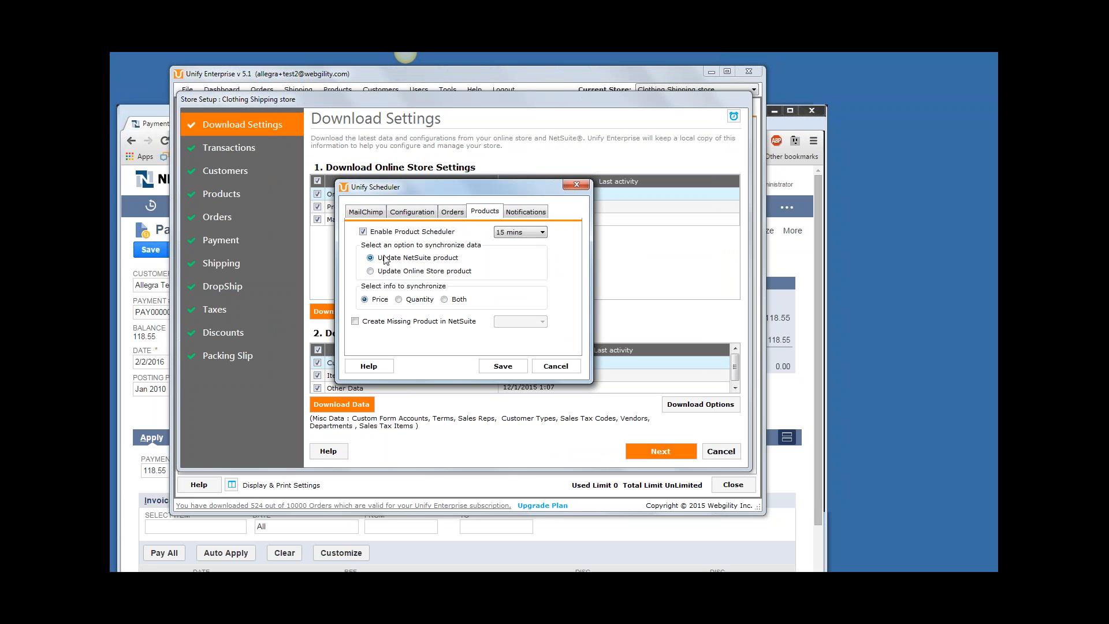
left_click(371, 272)
left_click(399, 299)
left_click(576, 185)
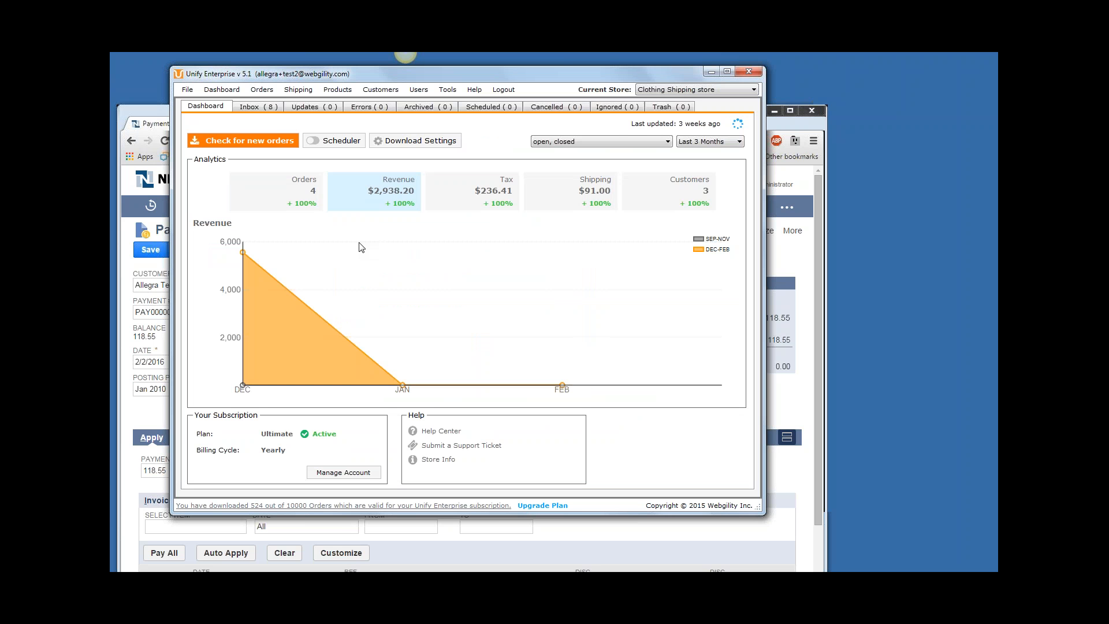
Reopen the Clothing Shipping store's configuration and bring up the scheduler's configuration download tasks.
left_click(188, 90)
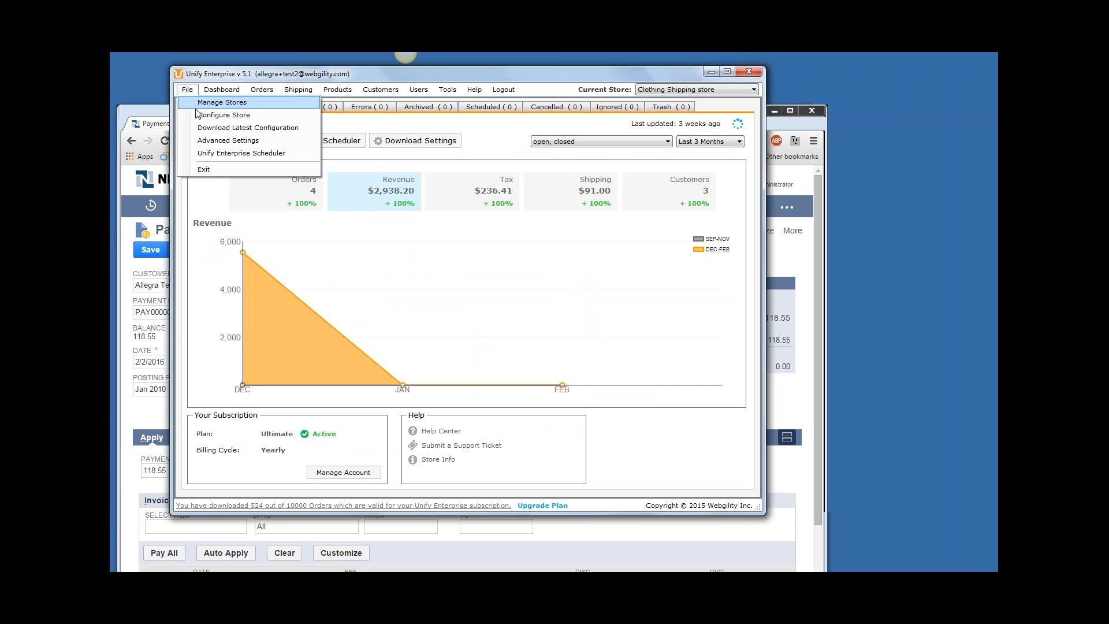
left_click(223, 115)
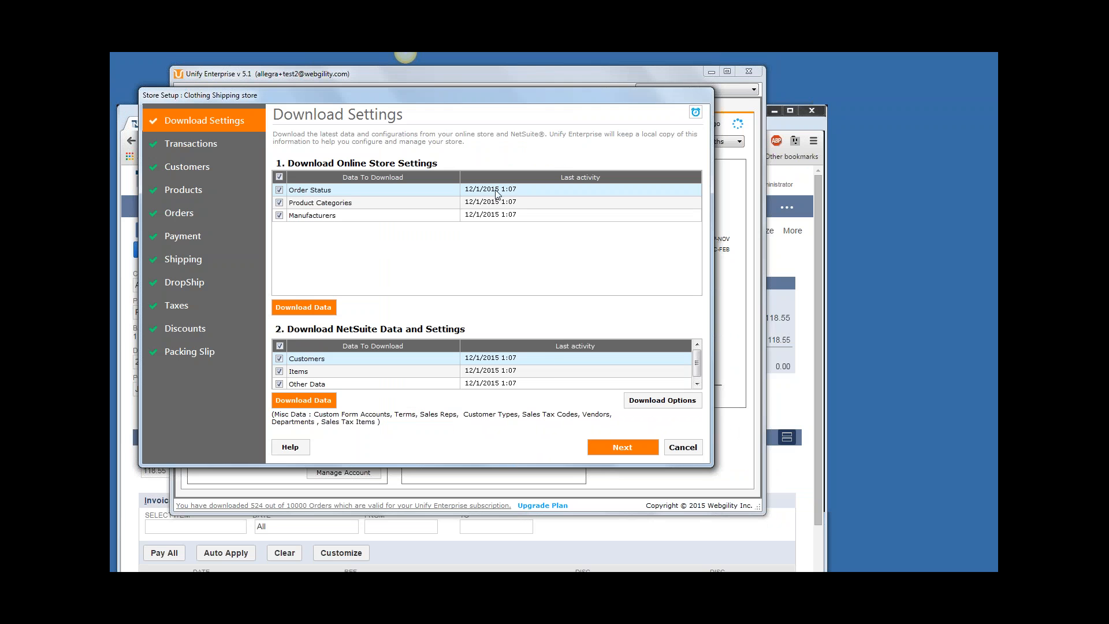
left_click(695, 112)
left_click(374, 209)
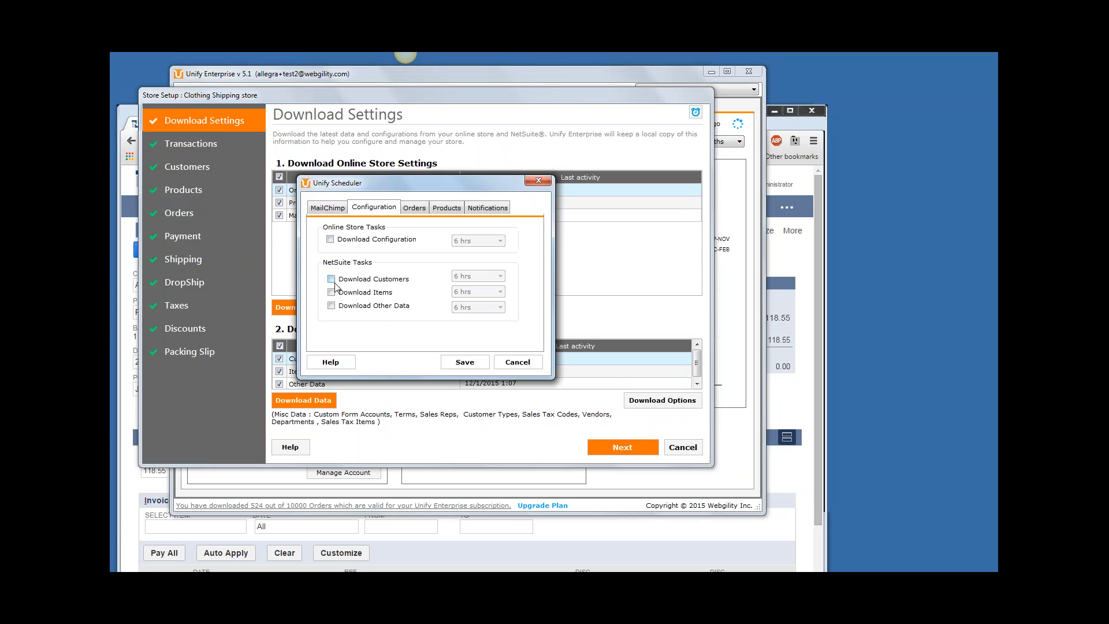
Enable the scheduled NetSuite task Download Items and choose its interval.
left_click(331, 293)
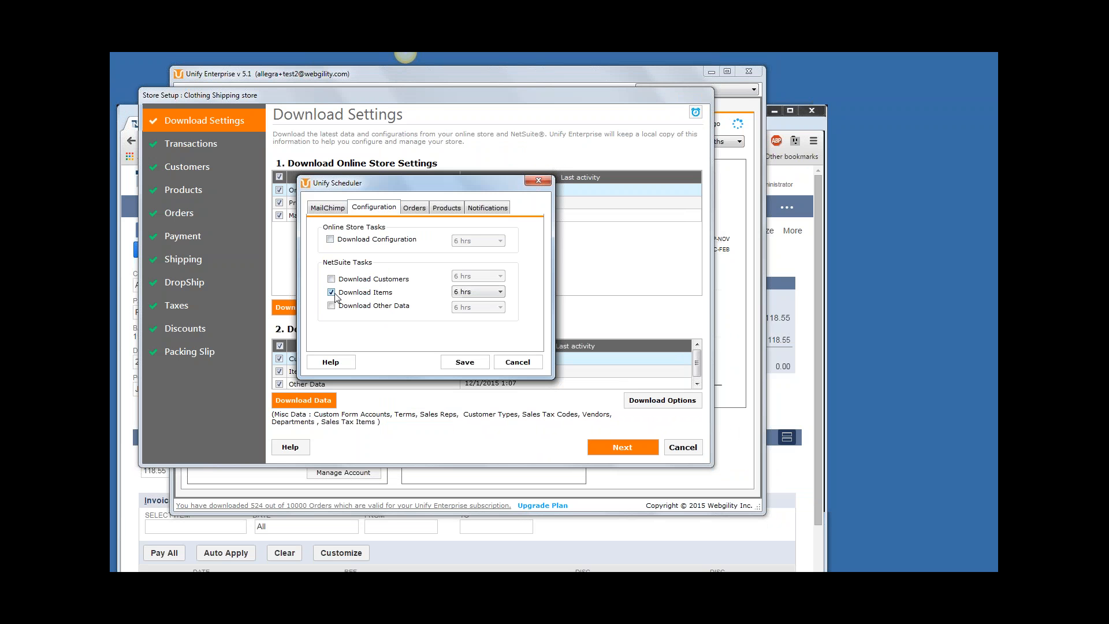
left_click(474, 293)
left_click(477, 302)
Set the product scheduler to update online store product quantities every 15 mins, and dismiss the scheduler unsaved.
left_click(442, 213)
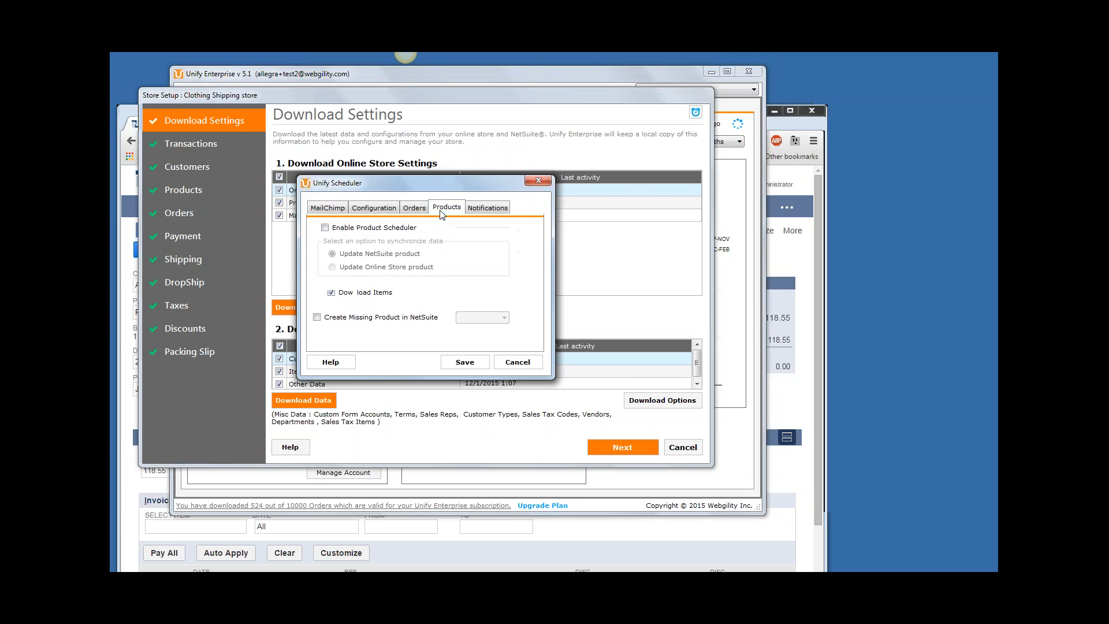
left_click(324, 228)
left_click(490, 229)
left_click(480, 234)
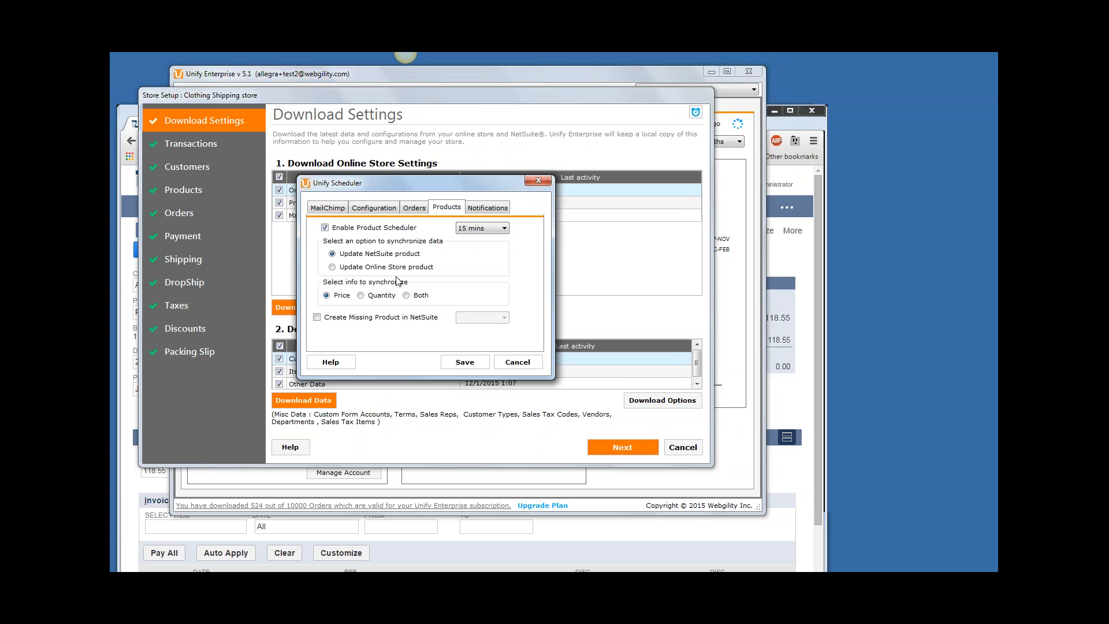
left_click(332, 267)
left_click(361, 295)
left_click(537, 181)
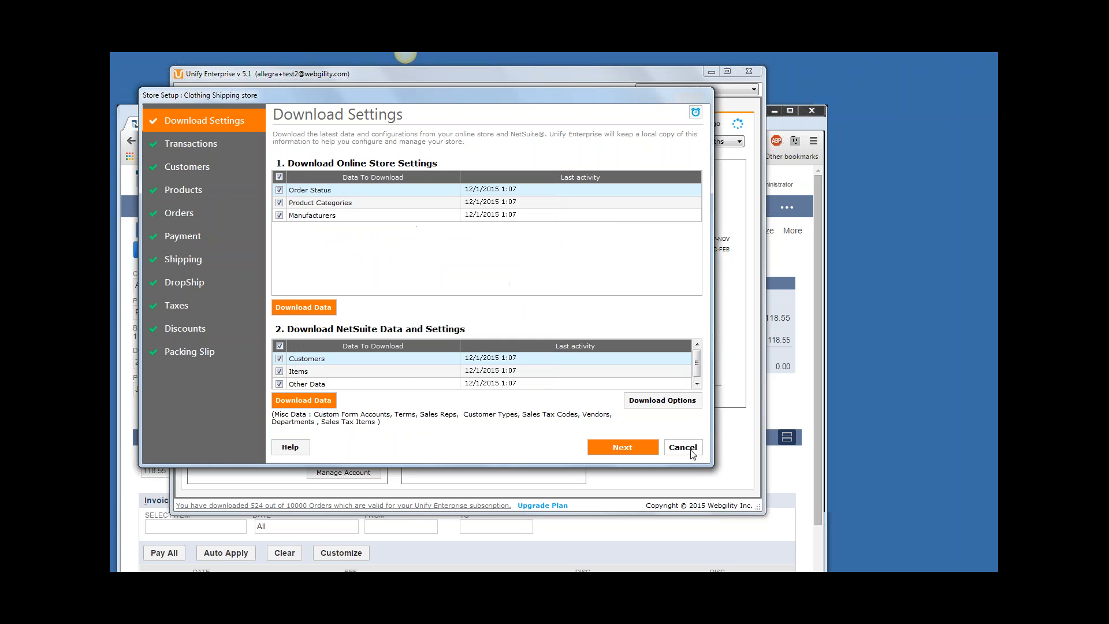